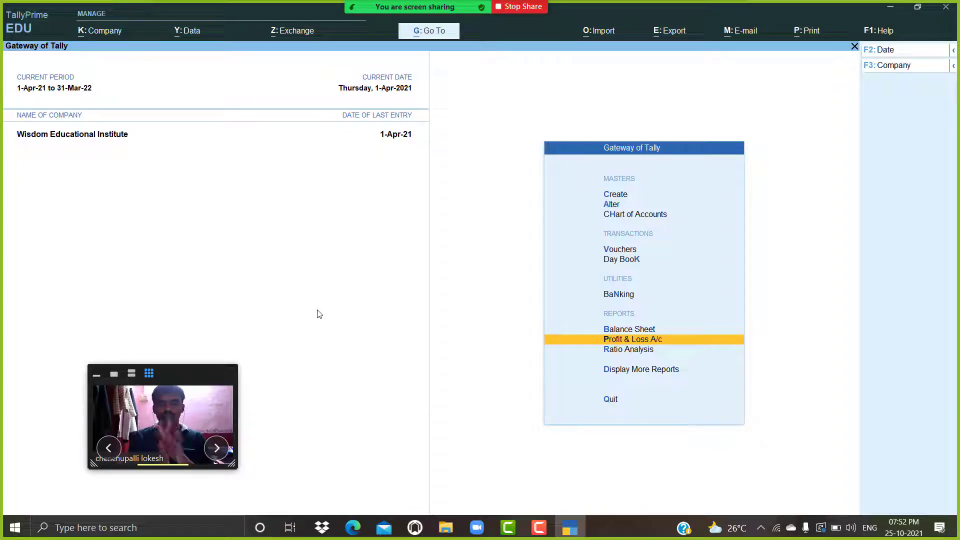
# Step: Start a new accounting group and name it GUNTUR SUPPLIERS, leaving the alias empty
pyautogui.press('Up')
pyautogui.press('Up')
pyautogui.press('Up')
pyautogui.press('Up')
pyautogui.press('Up')
pyautogui.press('Up')
pyautogui.press('Up')
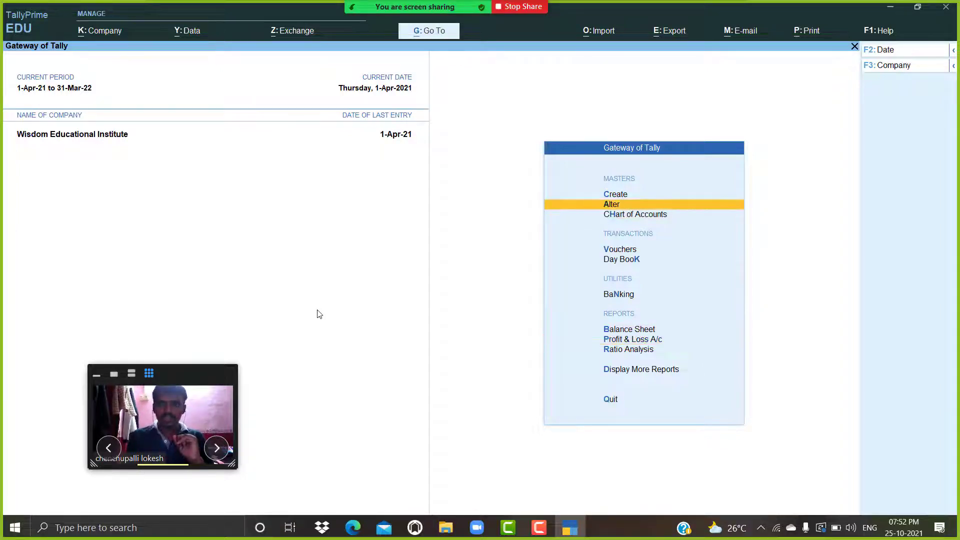
pyautogui.press('Return')
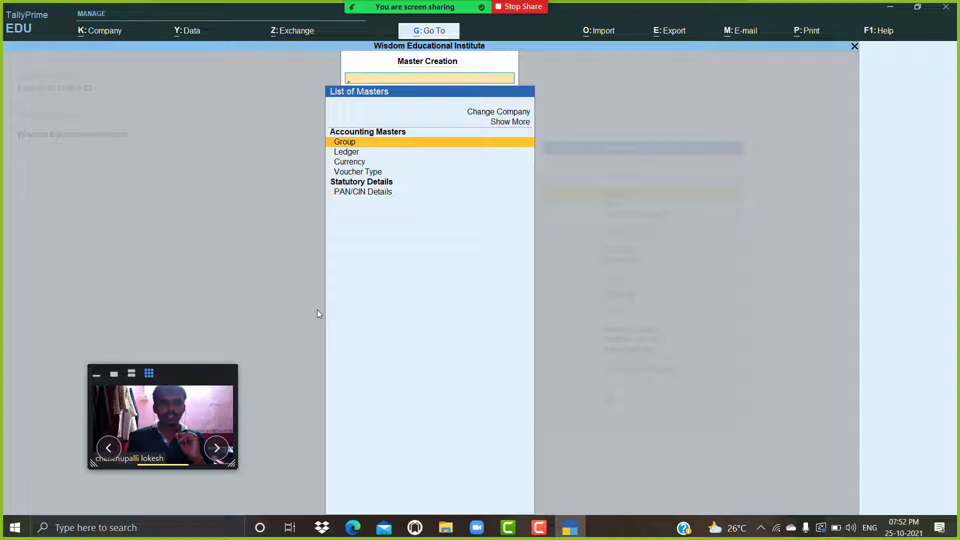
pyautogui.press('Return')
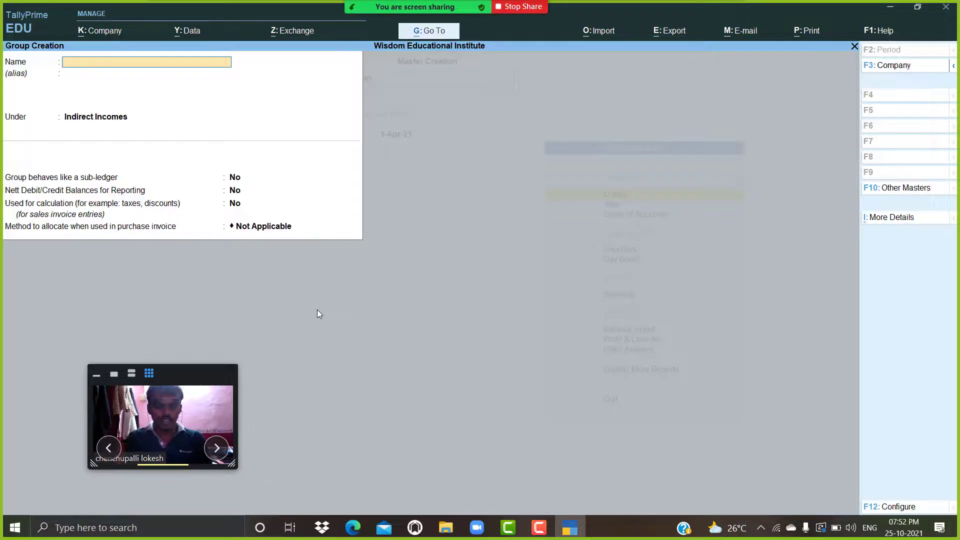
pyautogui.write('GUN')
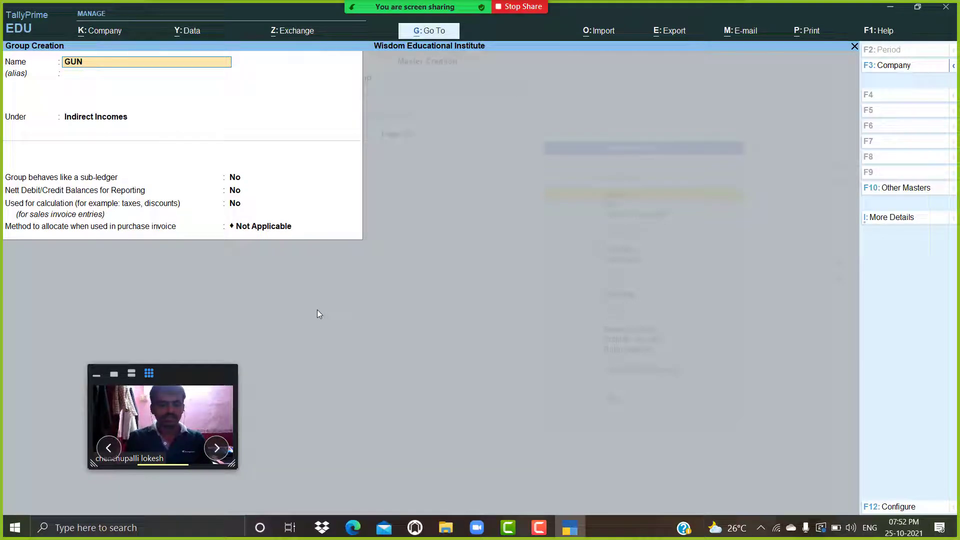
pyautogui.write('TUR')
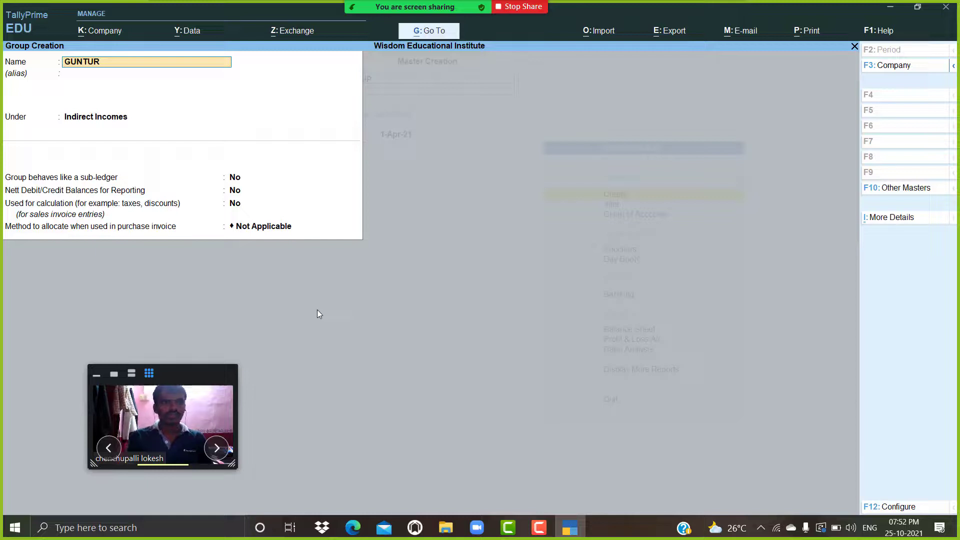
pyautogui.write(' SUPP')
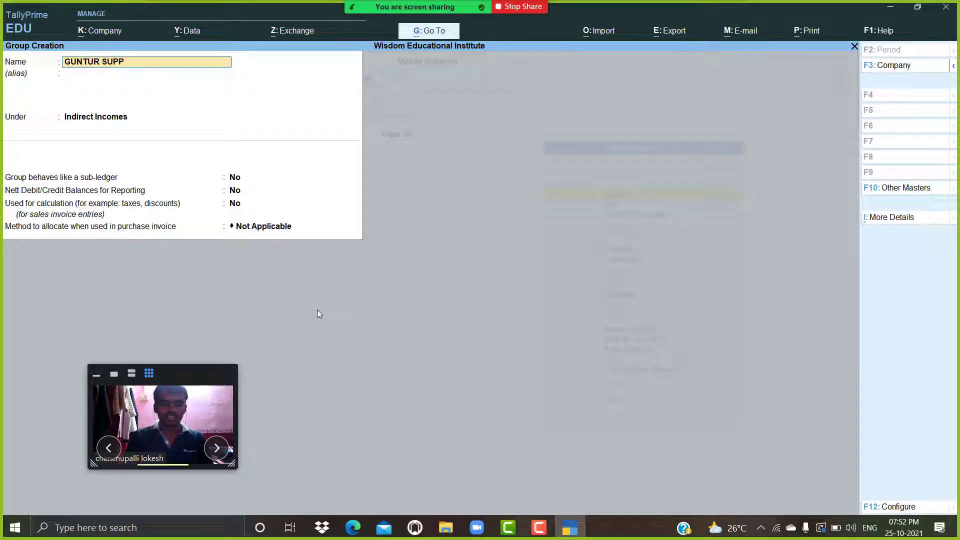
pyautogui.write('LIERS')
pyautogui.press('Return')
# Step: Place the GUNTUR SUPPLIERS group under Sundry Creditors and save it with the remaining options at their defaults
pyautogui.write('SU')
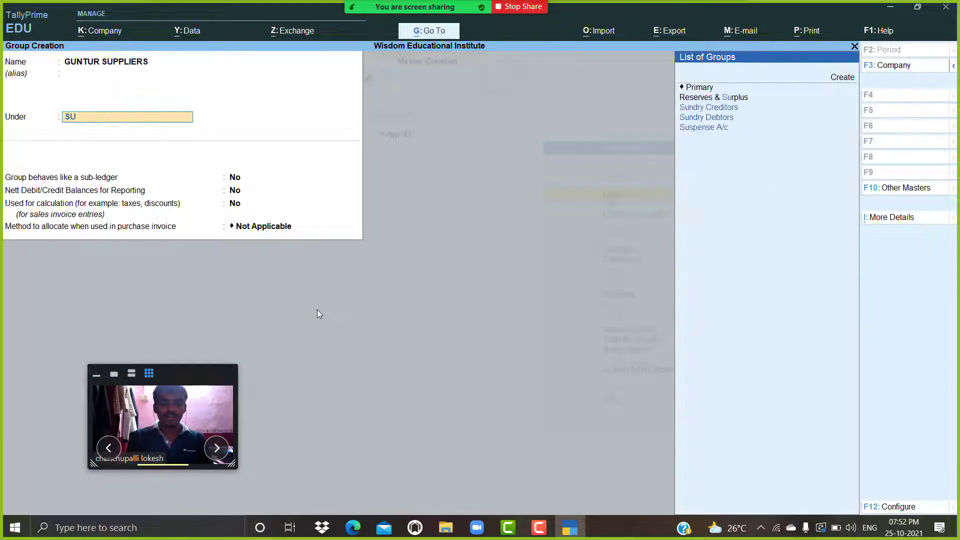
pyautogui.write('N')
pyautogui.press('Return')
pyautogui.press('Return')
pyautogui.press('Return')
pyautogui.press('Return')
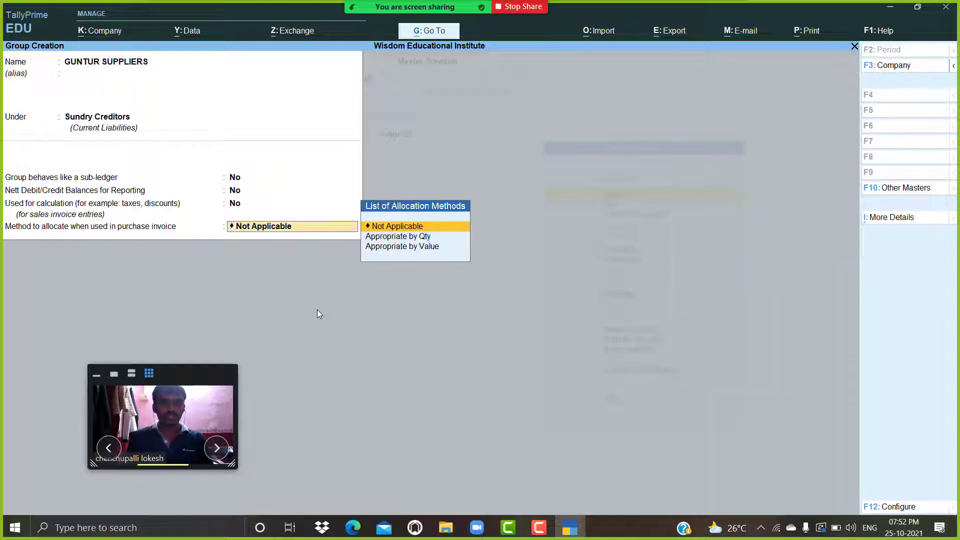
pyautogui.press('Return')
pyautogui.press('Return')
# Step: Name the next new group NELLORE BUYERS
pyautogui.write('N')
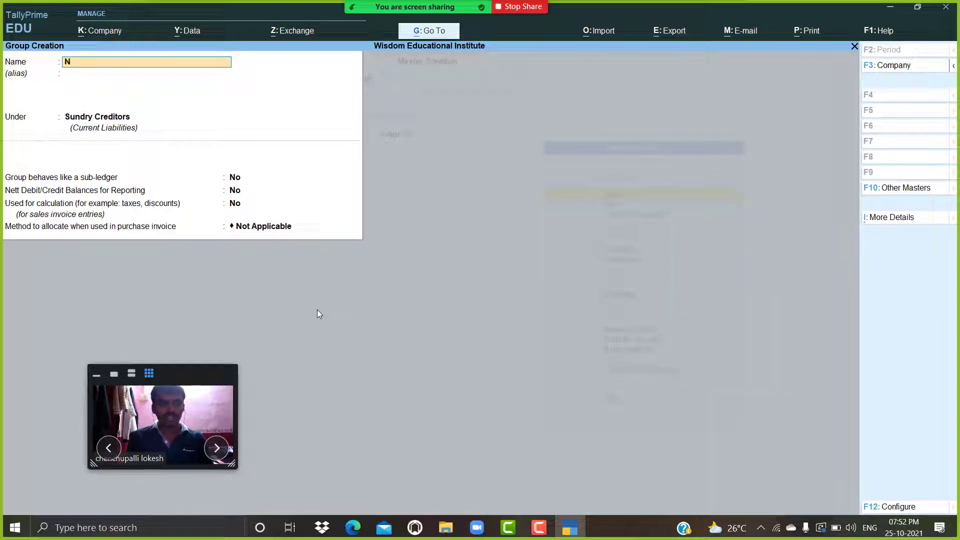
pyautogui.write('ELLORE')
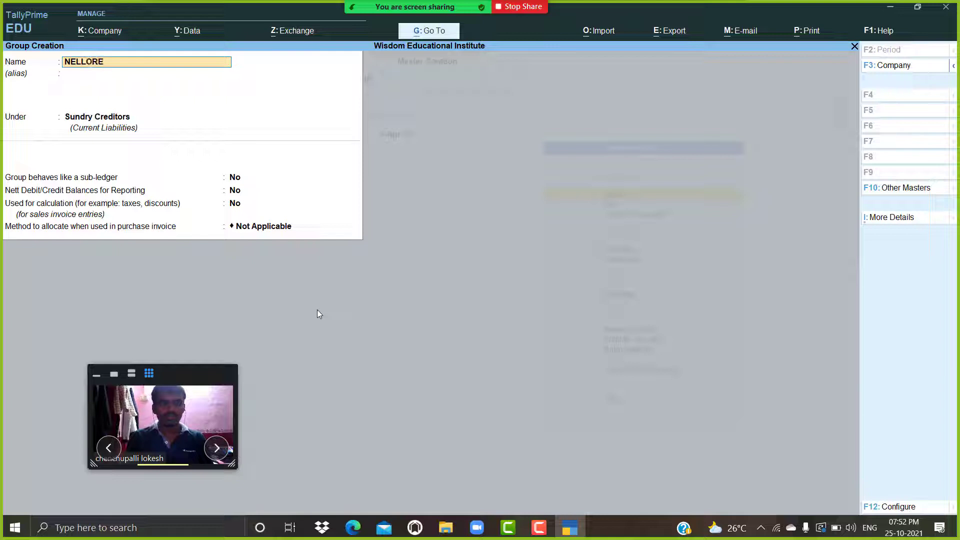
pyautogui.write(' B')
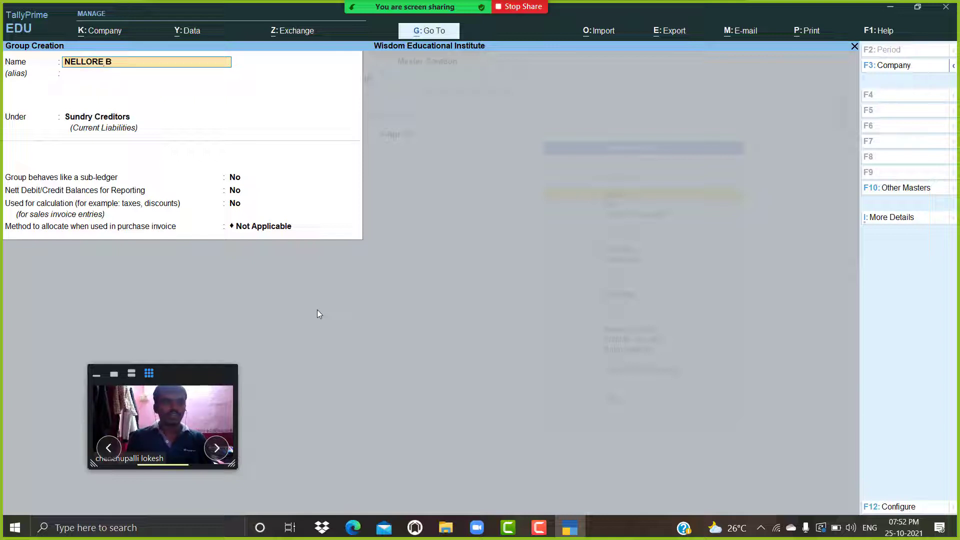
pyautogui.write('UYERS')
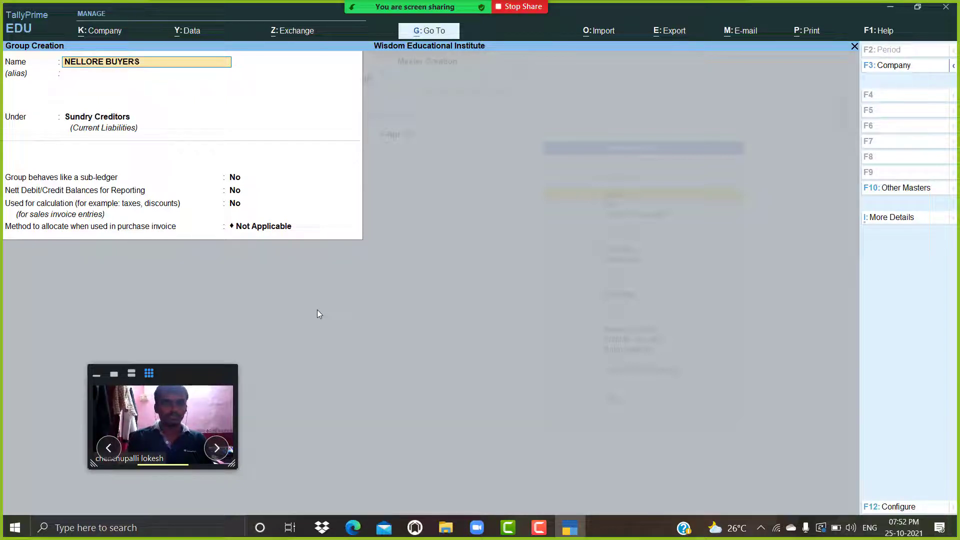
pyautogui.press('Return')
# Step: Place the NELLORE BUYERS group under Sundry Debtors, save it with default options, and leave group creation
pyautogui.write('SUN')
pyautogui.press('Down')
pyautogui.press('Down')
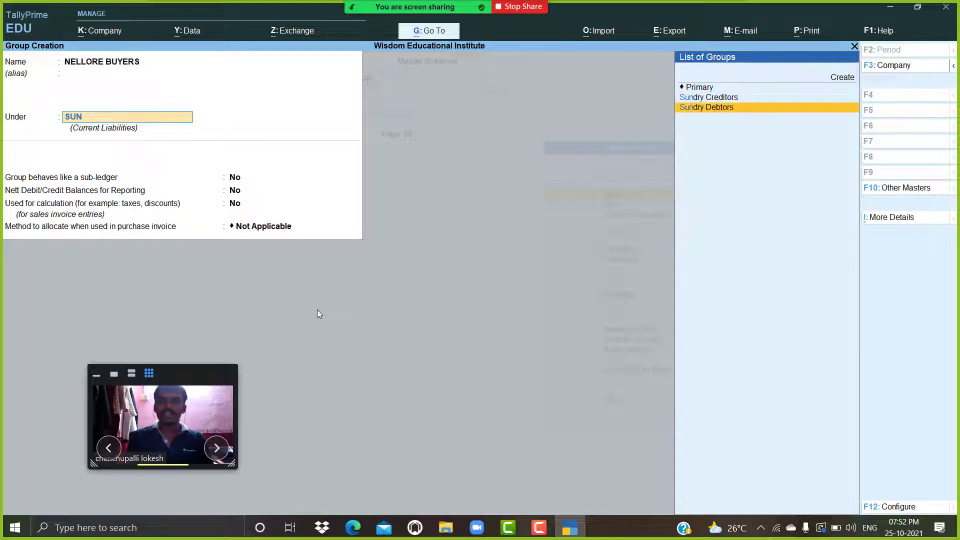
pyautogui.press('Return')
pyautogui.press('Return')
pyautogui.press('Return')
pyautogui.press('Return')
pyautogui.press('Return')
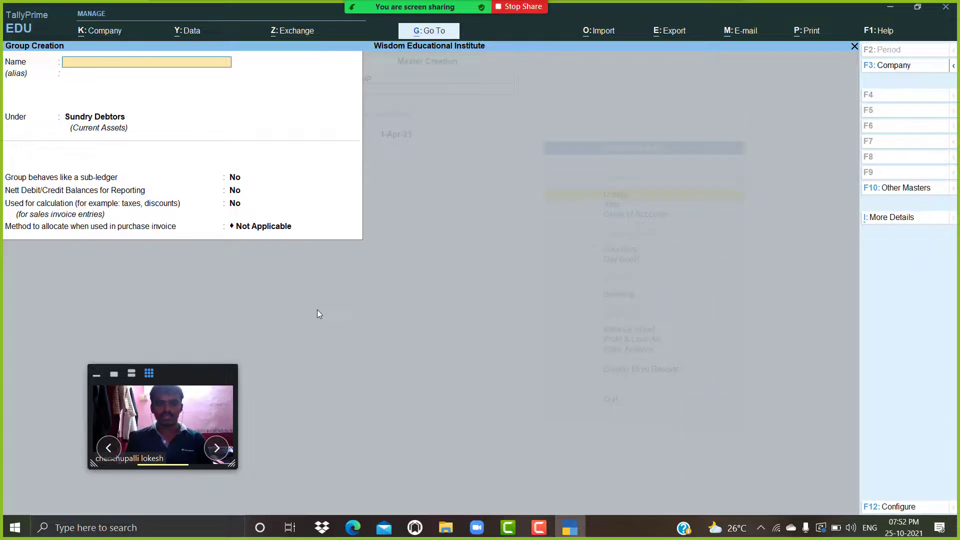
pyautogui.press('Escape')
pyautogui.press('Return')
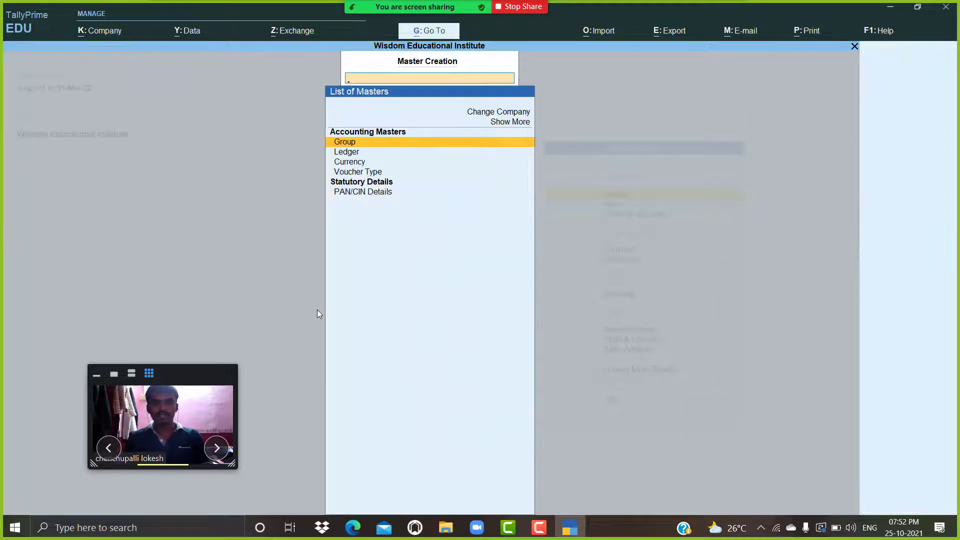
# Step: Create a ledger named PURCHASE under Purchase Accounts, with no alias and no opening balance
pyautogui.press('Down')
pyautogui.press('Return')
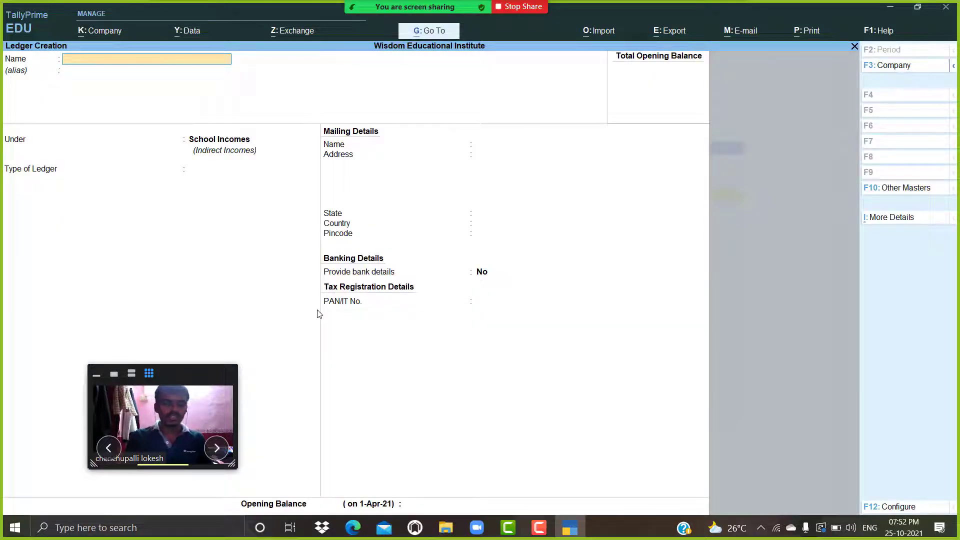
pyautogui.write('PURCHASE')
pyautogui.press('Return')
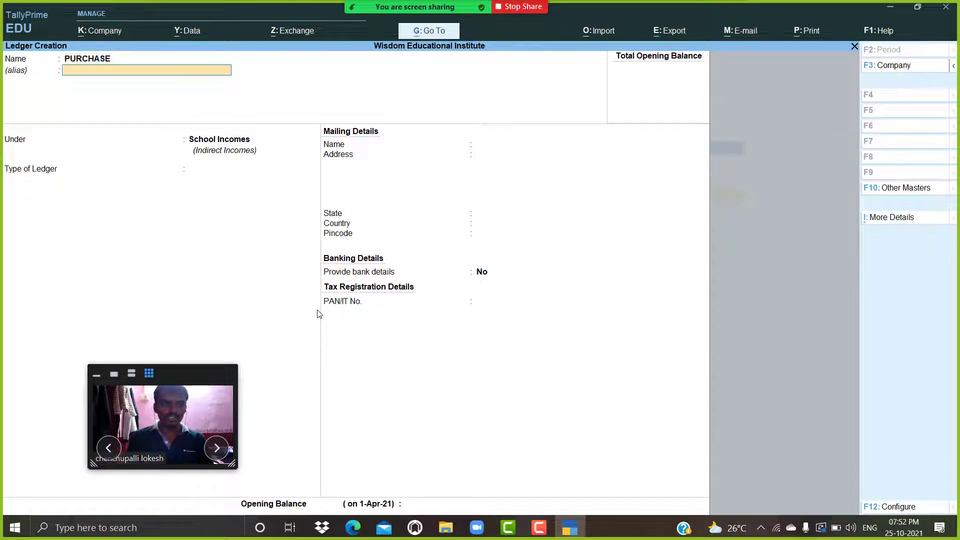
pyautogui.press('Return')
pyautogui.write('PU')
pyautogui.press('Return')
pyautogui.press('Return')
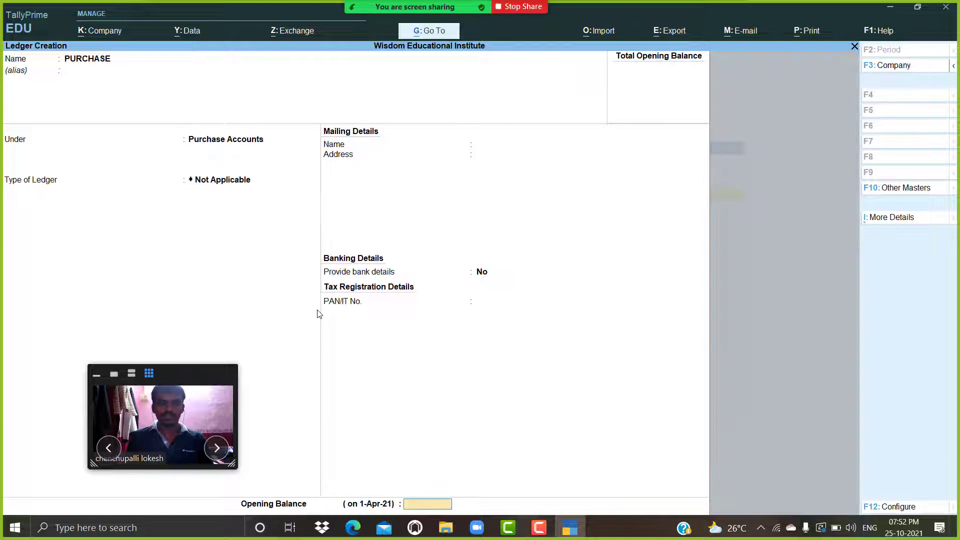
pyautogui.press('Return')
pyautogui.press('Return')
# Step: Create a ledger named SALES under Sales Accounts with no opening balance, and leave ledger creation
pyautogui.write('SALES')
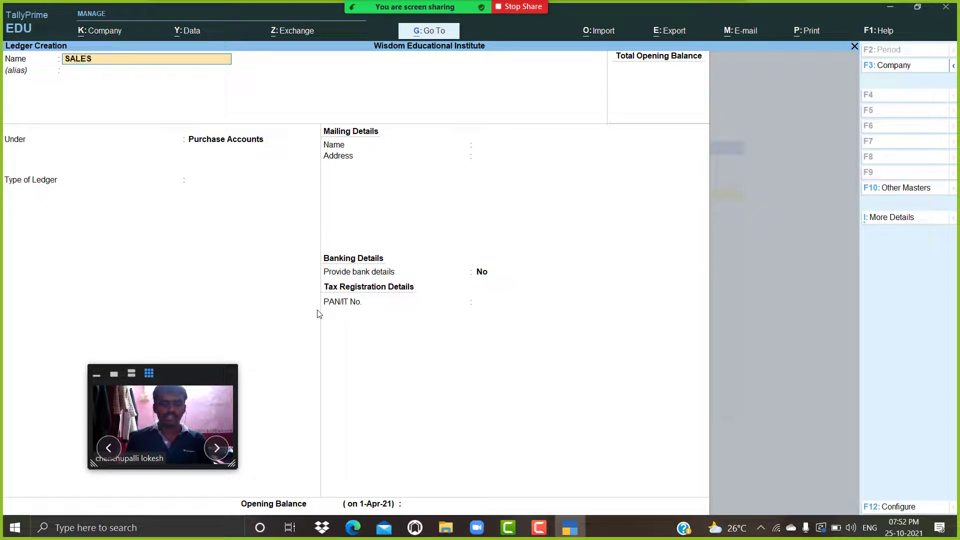
pyautogui.press('Return')
pyautogui.press('Return')
pyautogui.write('SA')
pyautogui.press('Return')
pyautogui.press('Return')
pyautogui.press('Return')
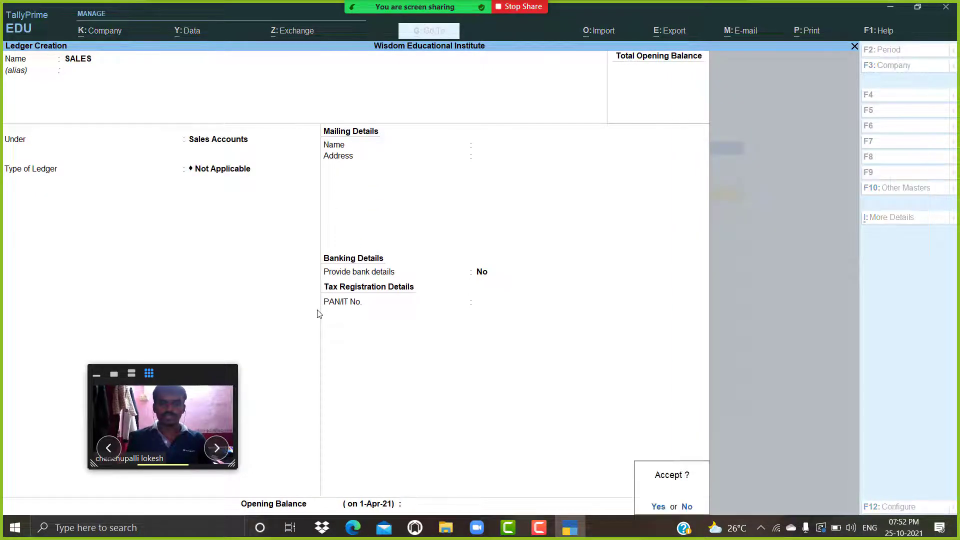
pyautogui.press('Return')
pyautogui.press('Escape')
pyautogui.press('Return')
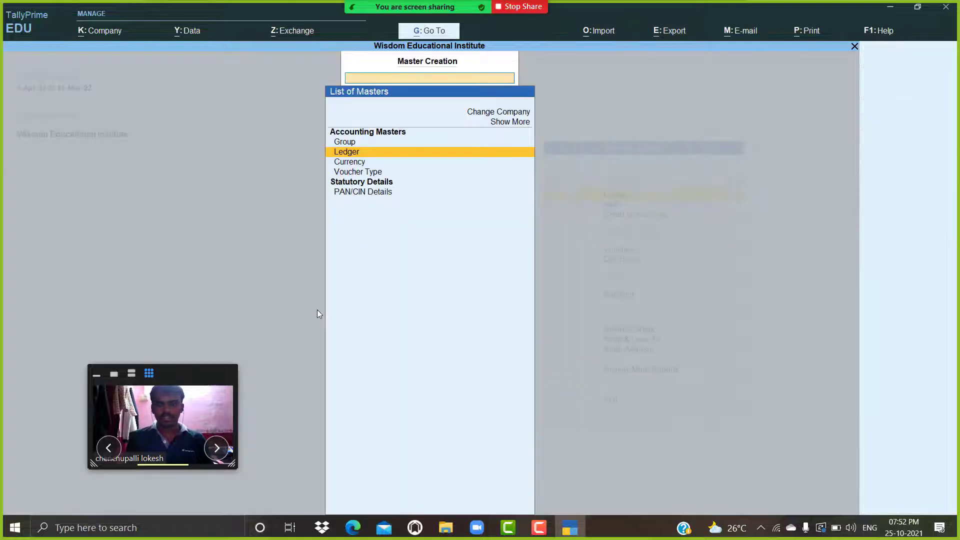
pyautogui.press('Escape')
pyautogui.press('Down')
pyautogui.press('Down')
pyautogui.press('Down')
pyautogui.press('Return')
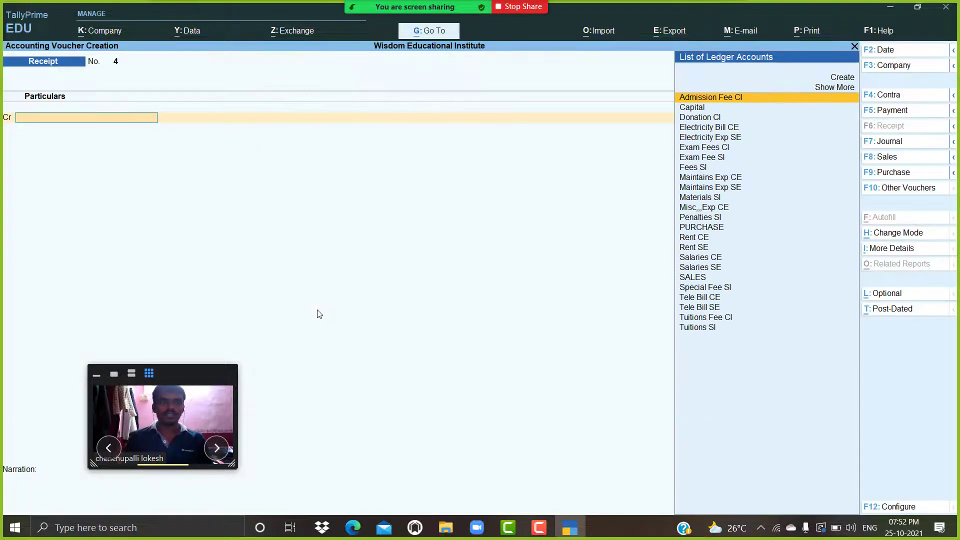
pyautogui.click(904, 175)
pyautogui.click(908, 236)
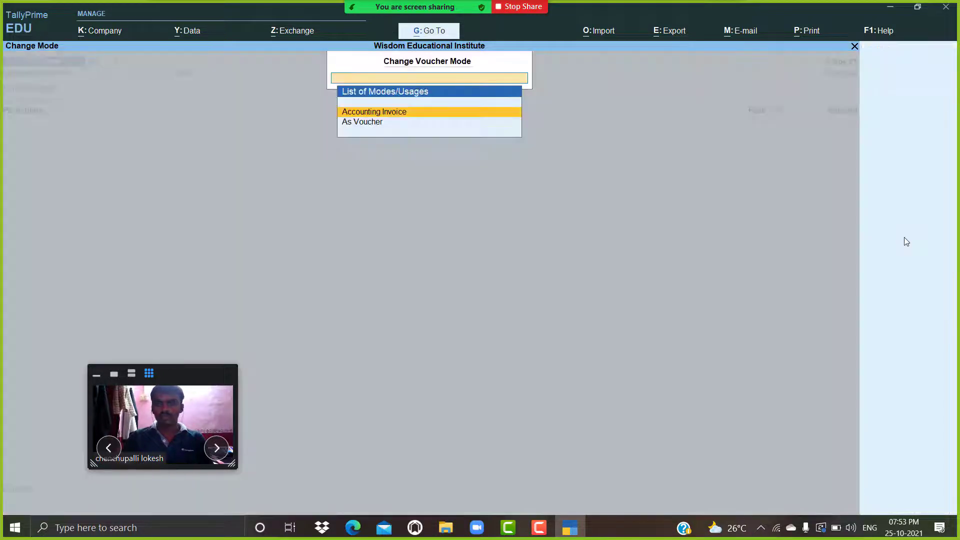
pyautogui.press('Down')
pyautogui.press('Return')
pyautogui.press('Return')
pyautogui.press('Return')
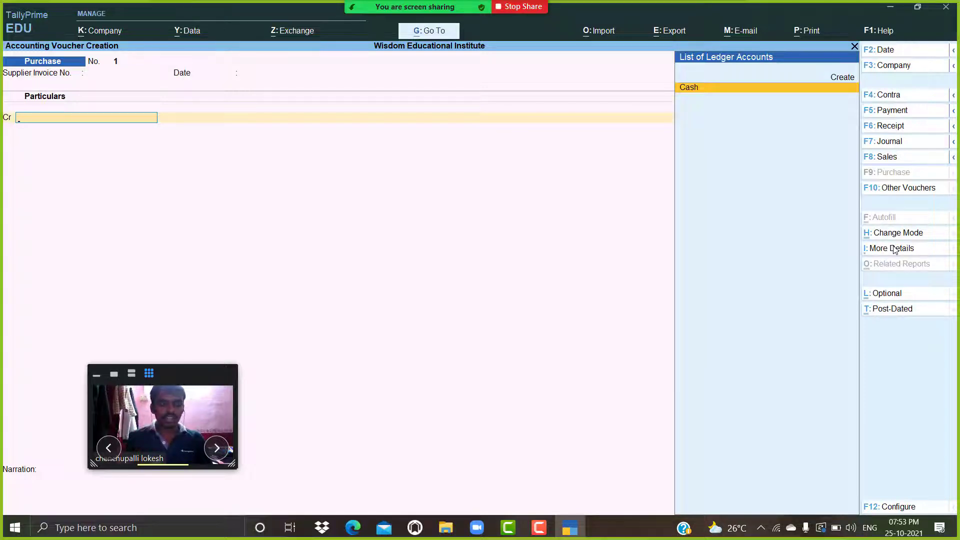
pyautogui.press('Escape')
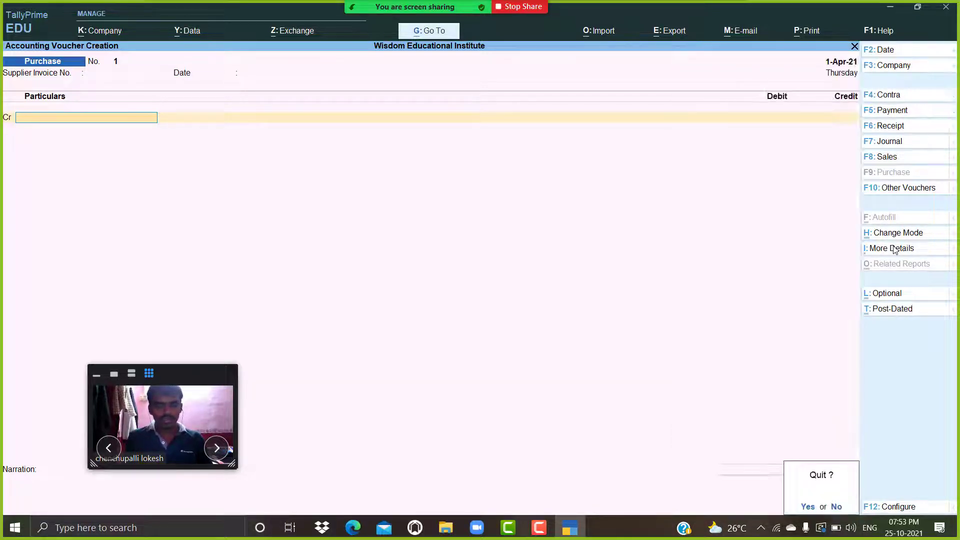
pyautogui.press('Return')
# Step: Start a new ledger and name it RAJA TRAERS, leaving the alias empty
pyautogui.press('Up')
pyautogui.press('Up')
pyautogui.press('Up')
pyautogui.press('Return')
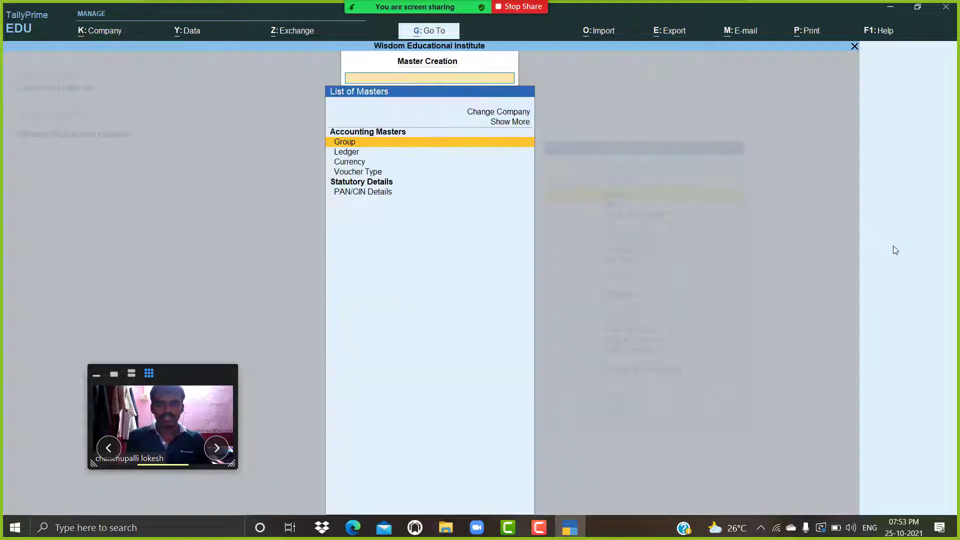
pyautogui.press('Down')
pyautogui.press('Return')
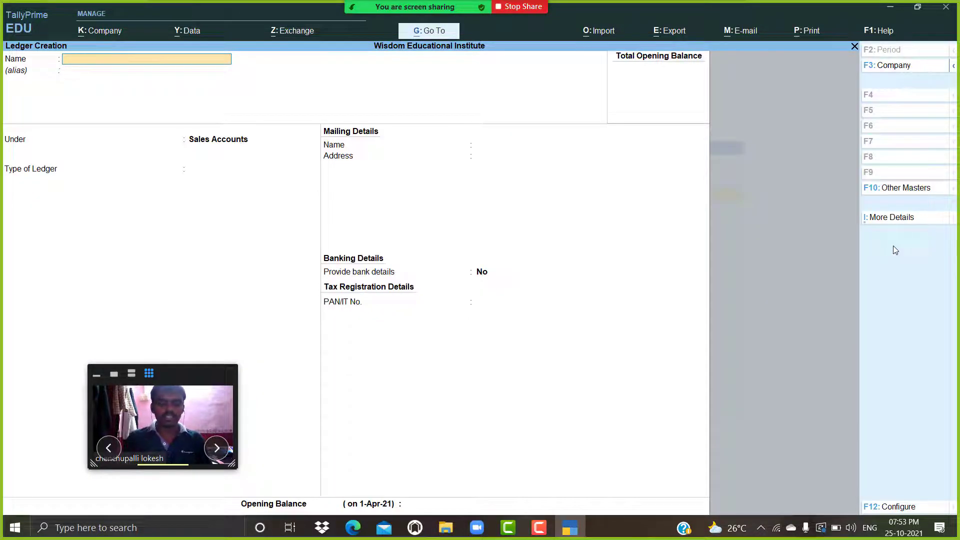
pyautogui.write('RAJA')
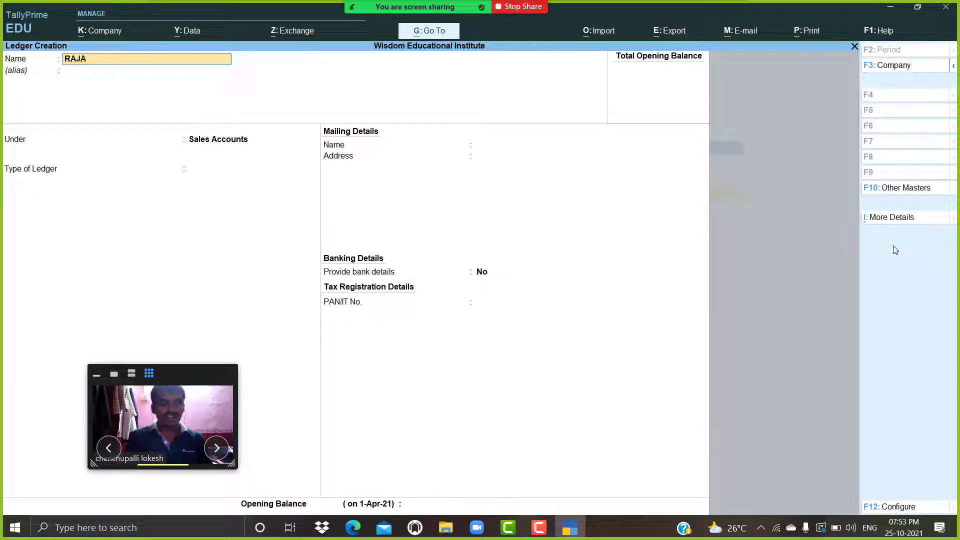
pyautogui.write(' TRAERS')
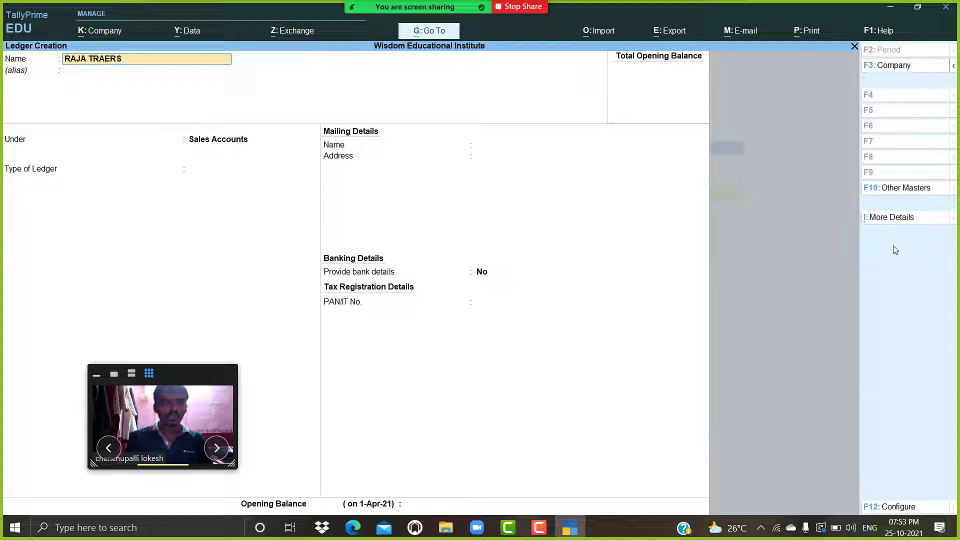
pyautogui.press('Return')
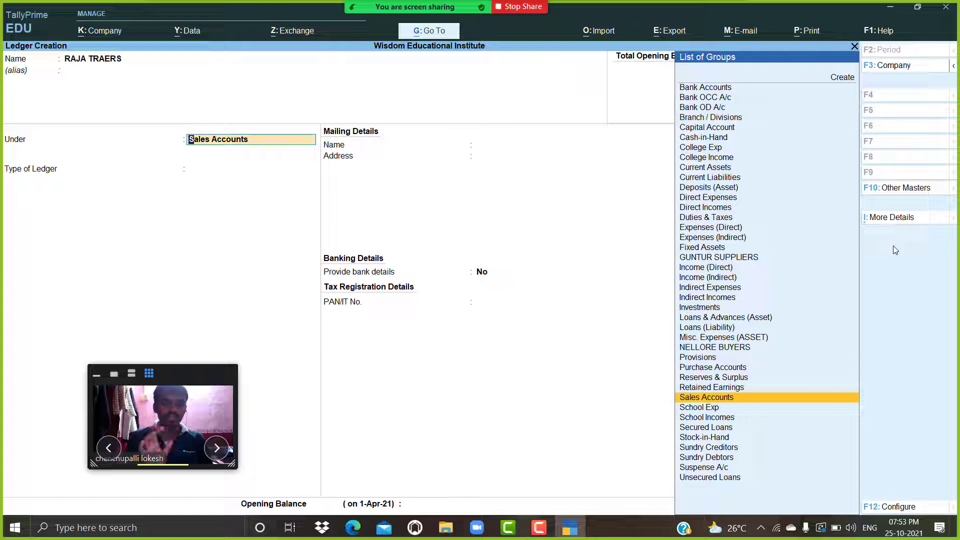
# Step: Place the RAJA TRAERS ledger under GUNTUR SUPPLIERS and save it with default mailing details and no opening balance
pyautogui.write('GU')
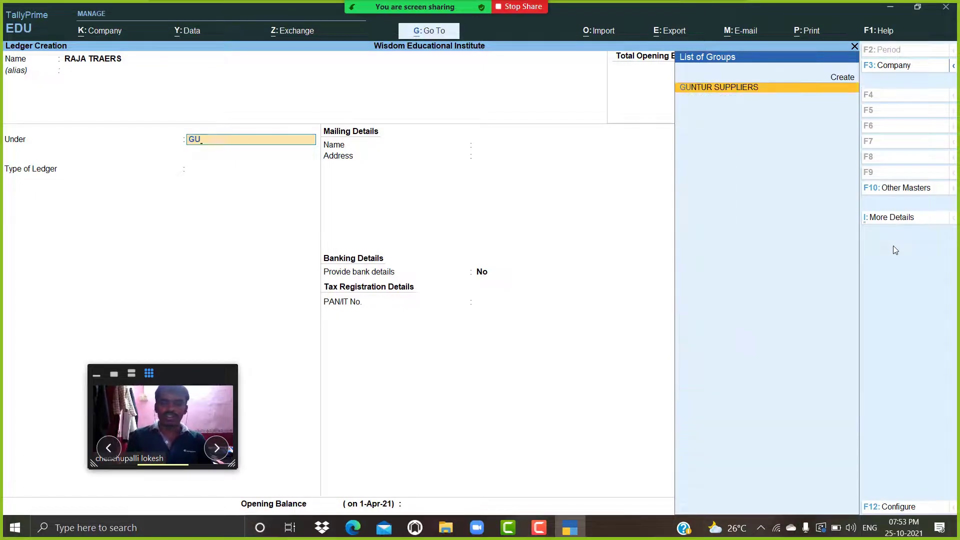
pyautogui.press('Return')
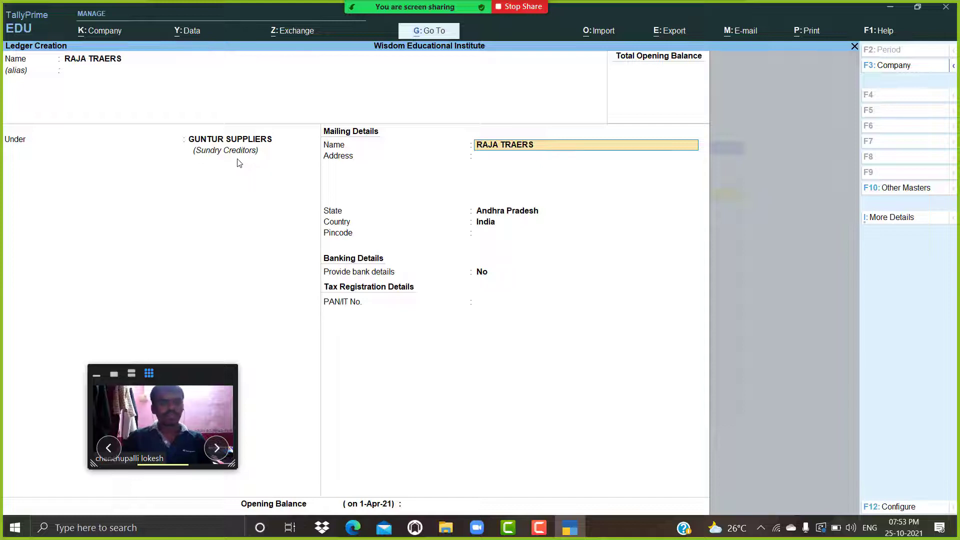
pyautogui.press('Return')
pyautogui.press('Return')
pyautogui.press('Return')
pyautogui.press('Return')
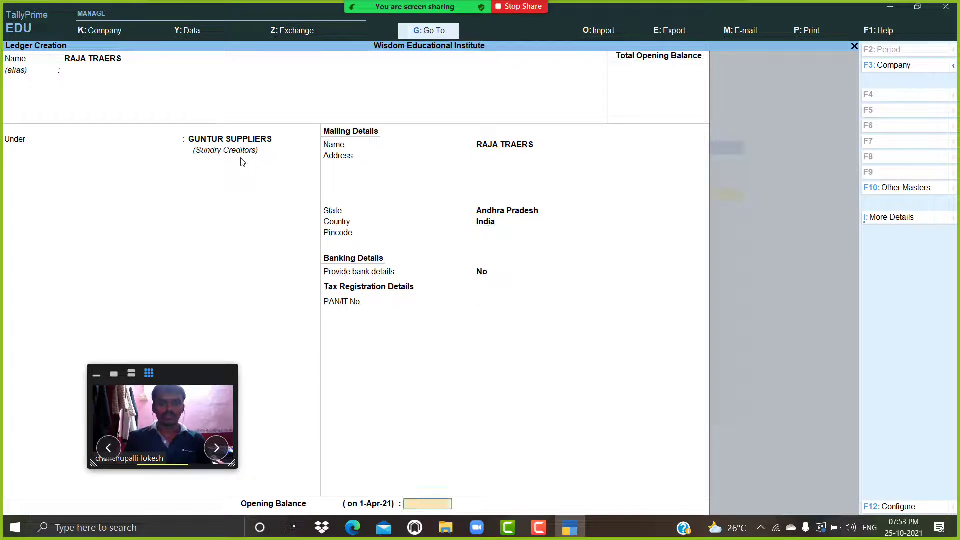
pyautogui.press('Return')
pyautogui.press('Return')
# Step: Name the new ledger PRIYA TRADERS, leaving the alias empty
pyautogui.write('PLRI')
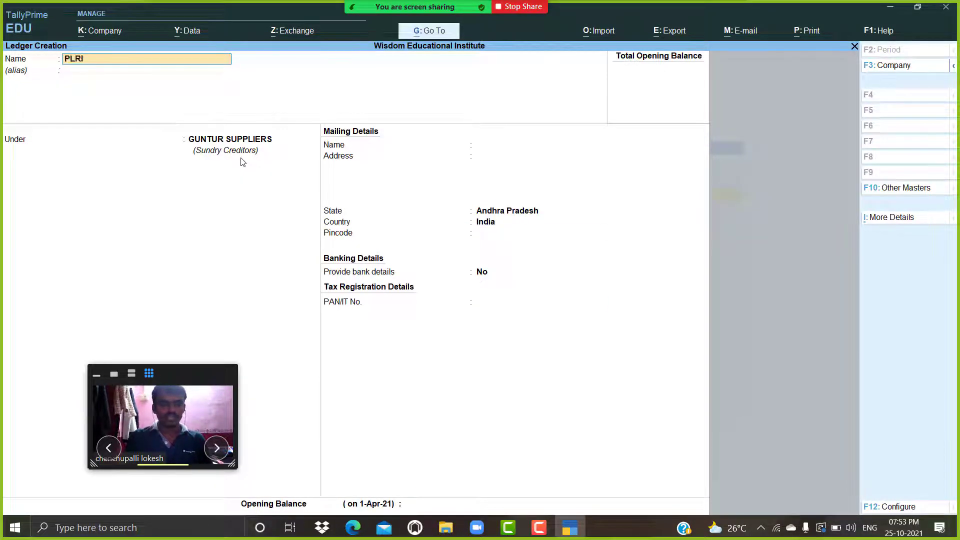
pyautogui.press('BackSpace')
pyautogui.press('BackSpace')
pyautogui.write('RIY')
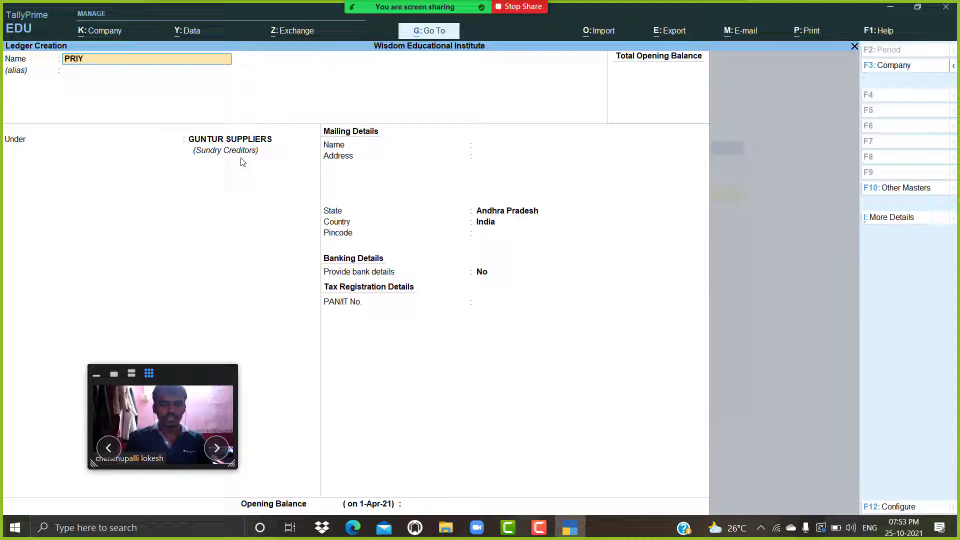
pyautogui.write('A TRADERS')
pyautogui.press('Return')
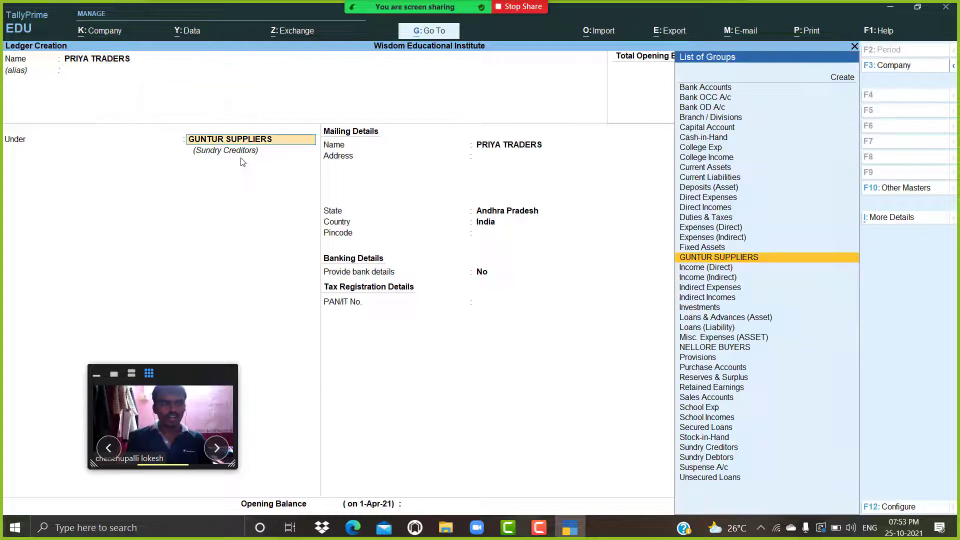
# Step: Keep the PRIYA TRADERS ledger under GUNTUR SUPPLIERS and save it with default mailing details and no opening balance
pyautogui.press('Return')
pyautogui.press('Return')
pyautogui.press('Return')
pyautogui.press('Return')
pyautogui.press('Return')
pyautogui.press('Return')
pyautogui.press('Return')
pyautogui.press('Return')
pyautogui.press('Return')
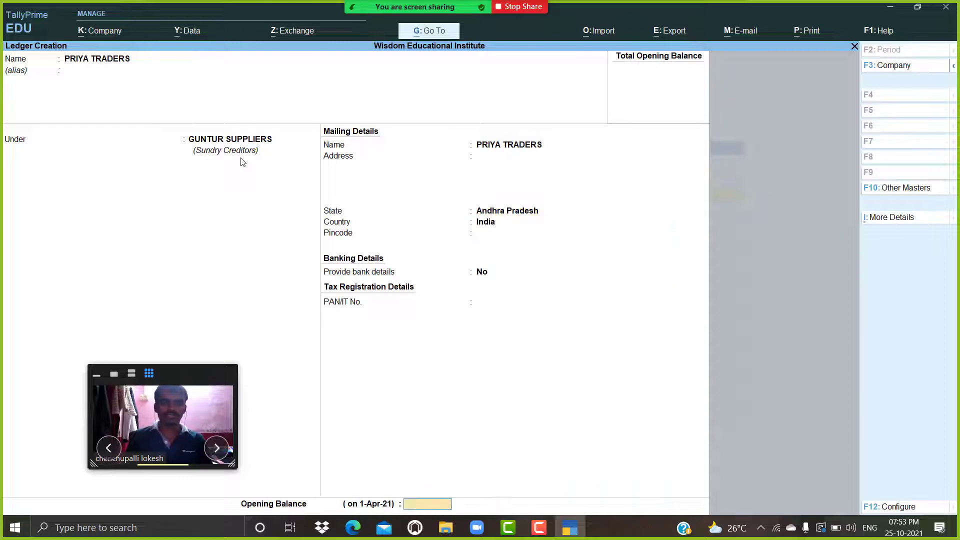
pyautogui.press('Return')
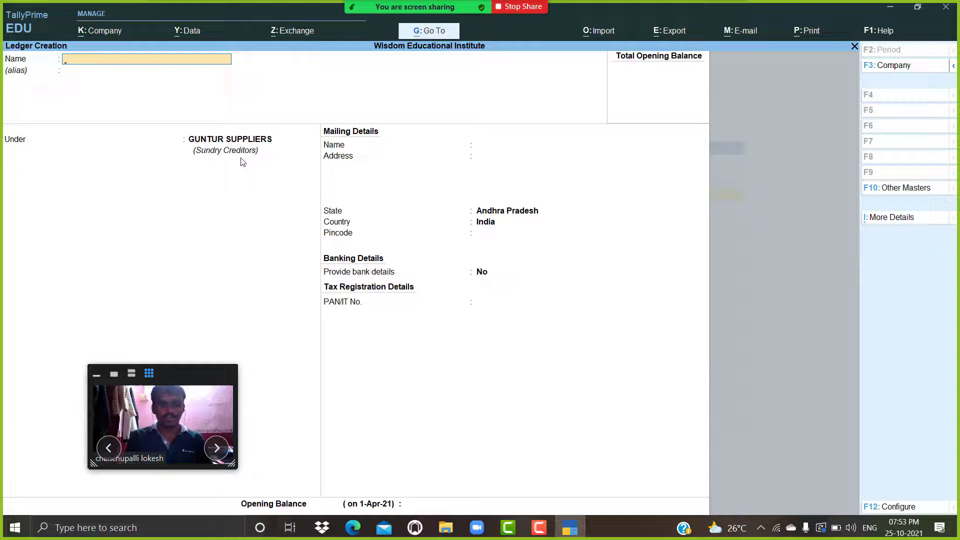
# Step: Create a ledger named JAI TRADERS under NELLORE BUYERS, with default mailing details and no opening balance
pyautogui.write('JAI TRADERS')
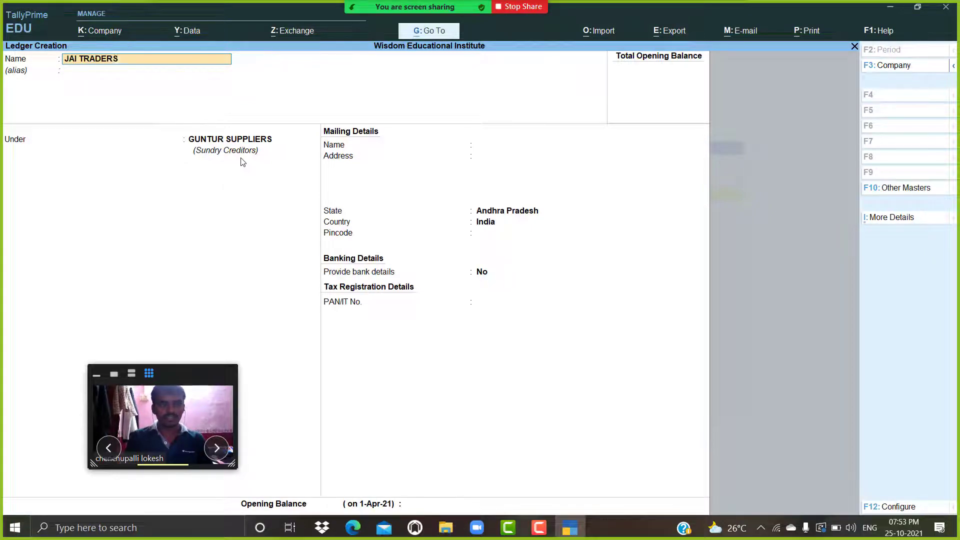
pyautogui.press('Return')
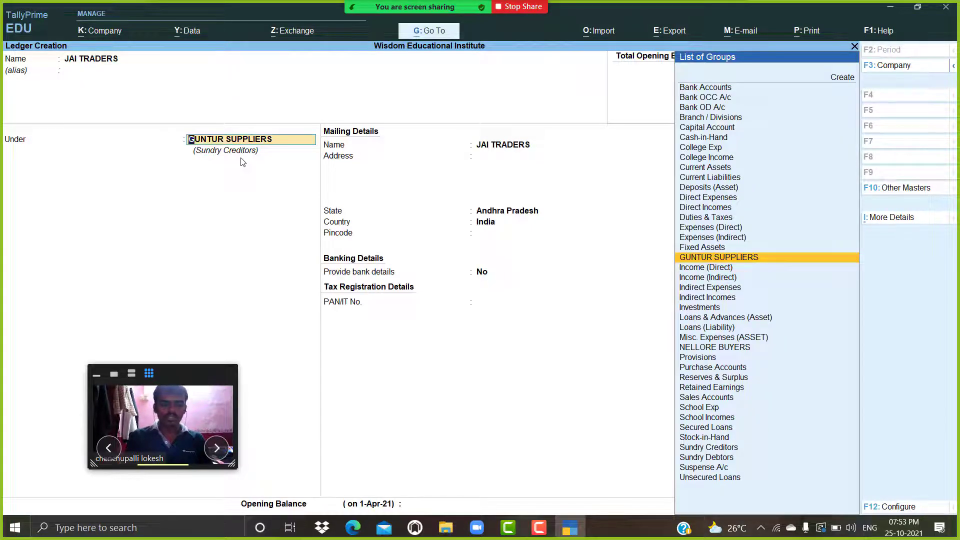
pyautogui.write('NE')
pyautogui.press('Return')
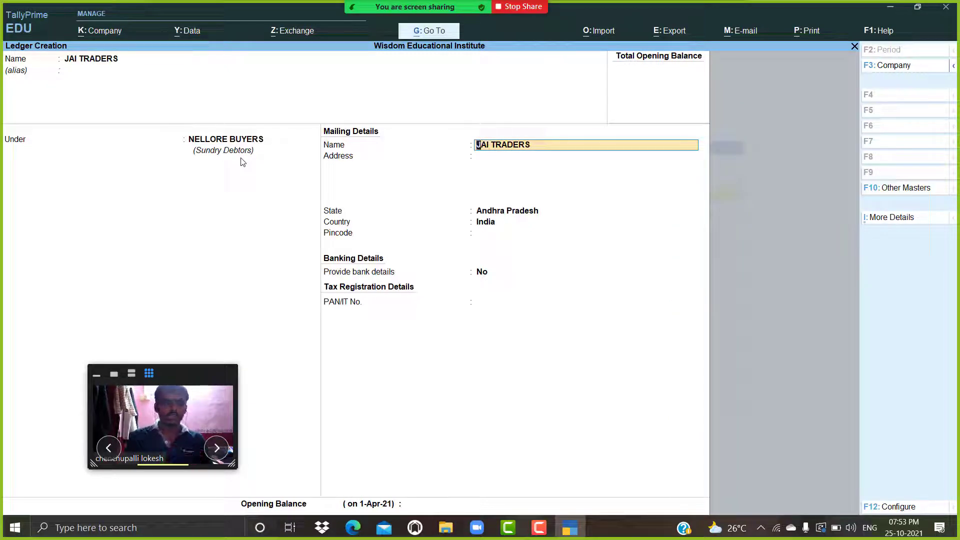
pyautogui.press('Return')
pyautogui.press('Return')
pyautogui.press('Return')
pyautogui.press('Return')
pyautogui.press('Return')
pyautogui.press('Return')
pyautogui.press('Return')
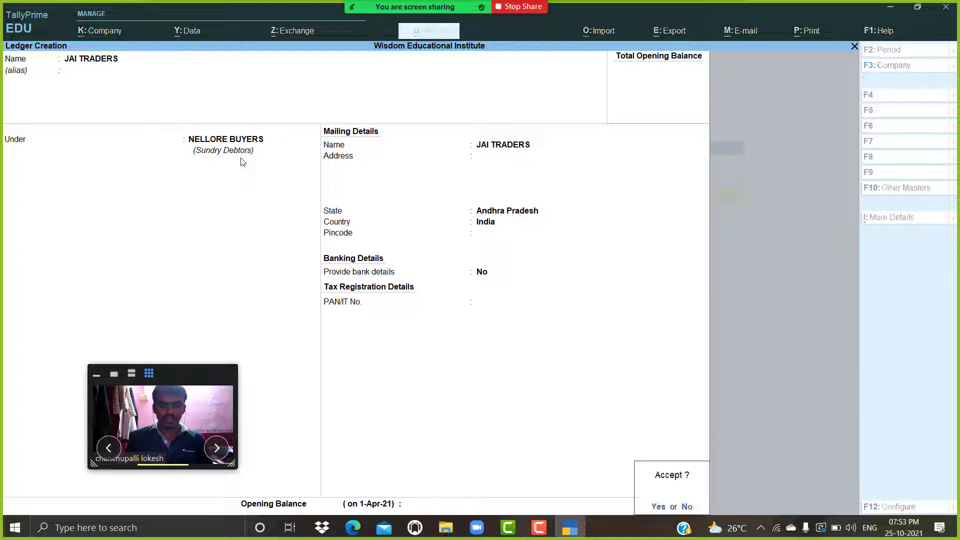
pyautogui.press('Return')
# Step: Create a ledger named SWARNA TRADERS under NELLORE BUYERS, with default mailing details and no opening balance
pyautogui.write('SWARNA T')
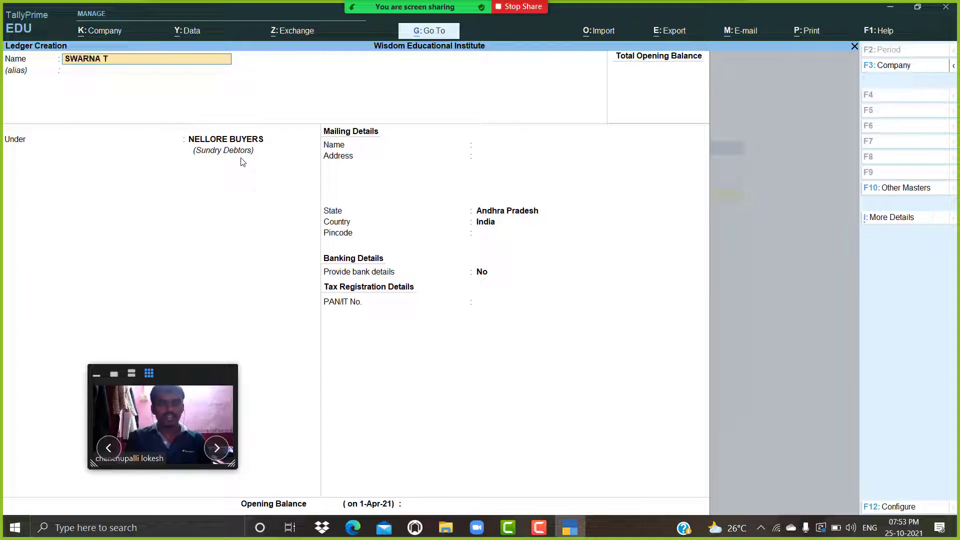
pyautogui.write('RADERS')
pyautogui.press('Return')
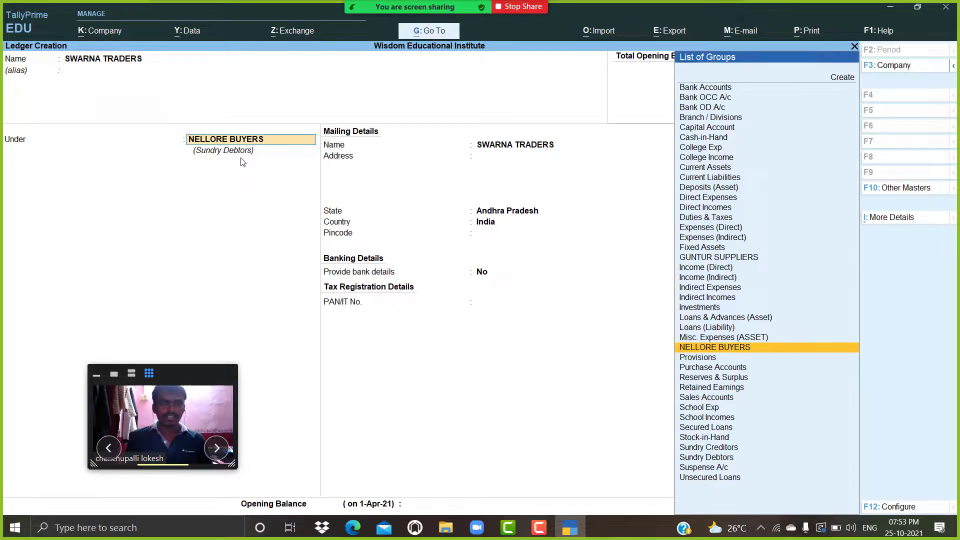
pyautogui.press('Return')
pyautogui.press('Return')
pyautogui.press('Return')
pyautogui.press('Return')
pyautogui.press('Return')
pyautogui.press('Return')
pyautogui.press('Return')
pyautogui.press('Return')
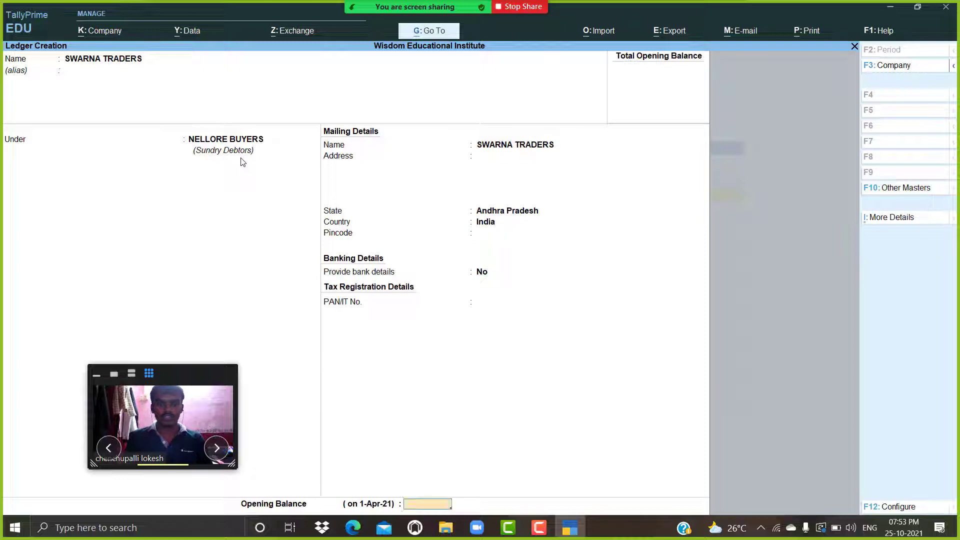
pyautogui.press('Return')
pyautogui.press('Return')
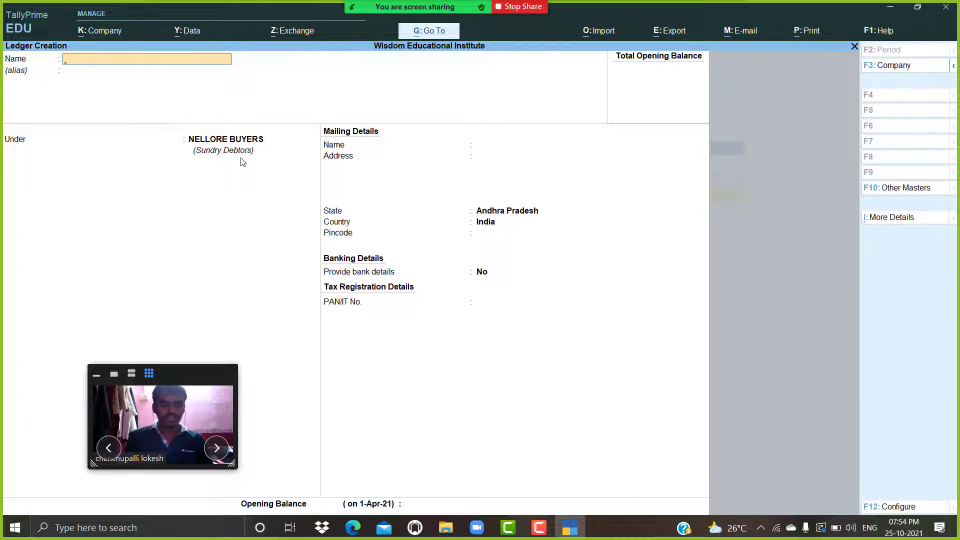
# Step: Leave ledger creation and start a purchase voucher with RAJA TRAERS as the credited party
pyautogui.press('Escape')
pyautogui.press('Escape')
pyautogui.press('Down')
pyautogui.press('Down')
pyautogui.press('Down')
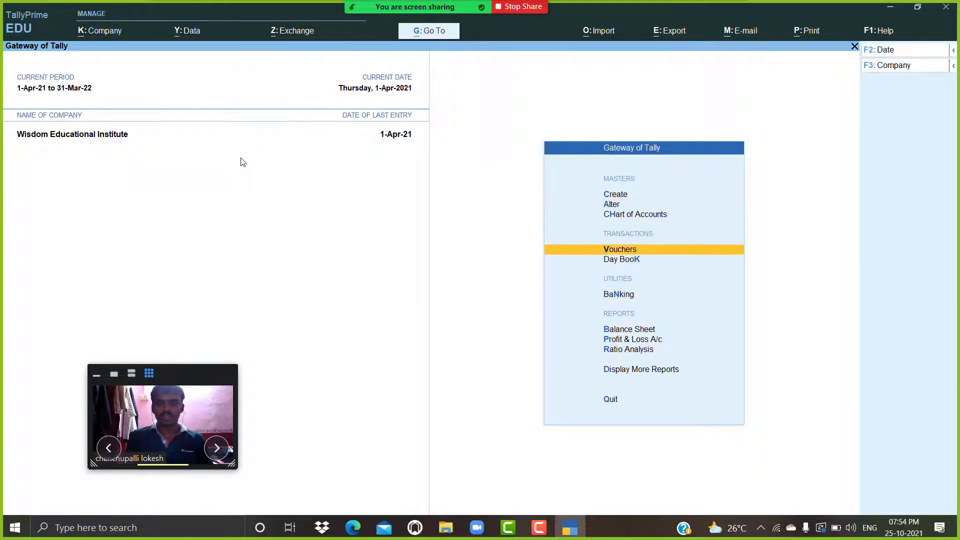
pyautogui.press('Return')
pyautogui.press('Return')
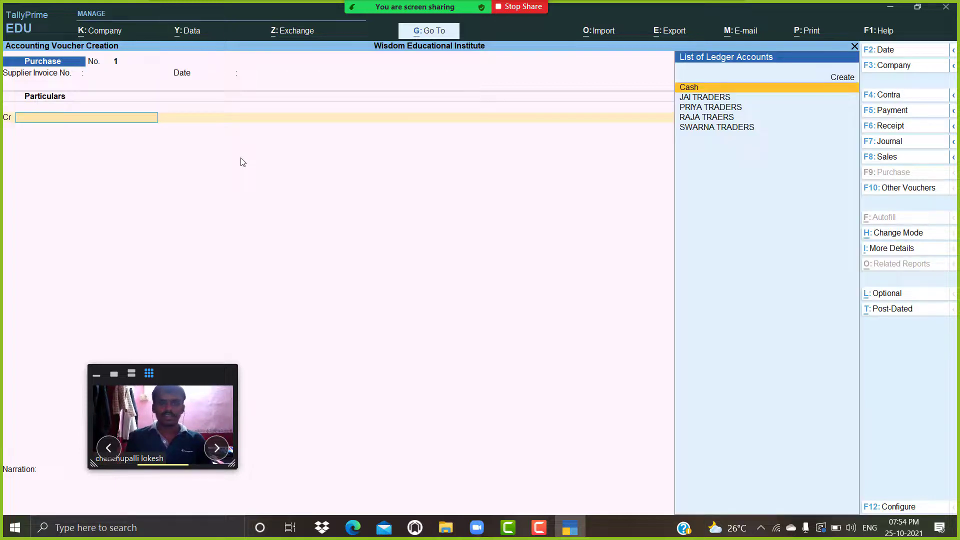
pyautogui.press('Down')
pyautogui.press('Down')
pyautogui.press('Down')
pyautogui.press('Return')
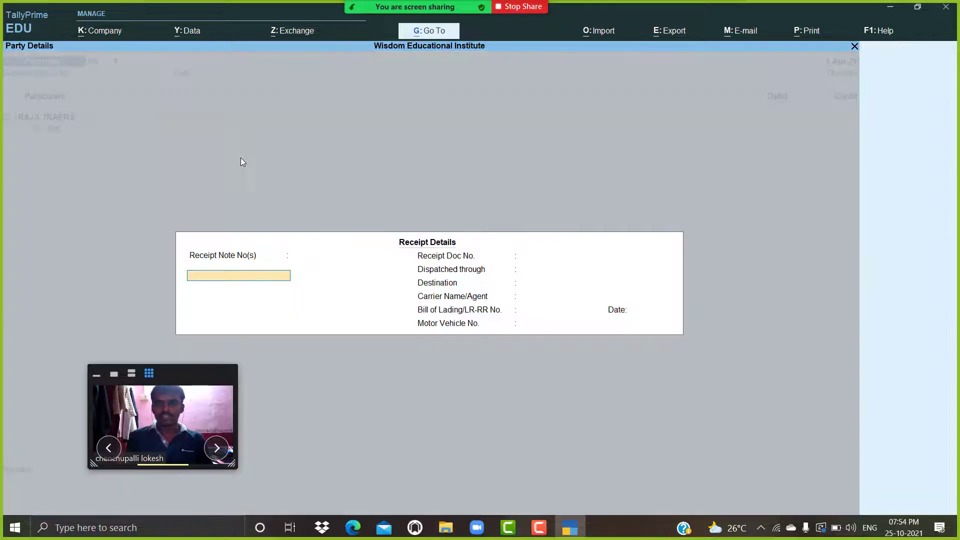
# Step: Leave the receipt details blank and accept the default party details for RAJA TRAERS
pyautogui.press('Return')
pyautogui.press('Return')
pyautogui.press('Return')
pyautogui.press('Return')
pyautogui.press('Return')
pyautogui.press('Return')
pyautogui.press('Return')
pyautogui.press('Return')
pyautogui.press('Return')
pyautogui.press('Return')
pyautogui.press('Return')
pyautogui.press('Return')
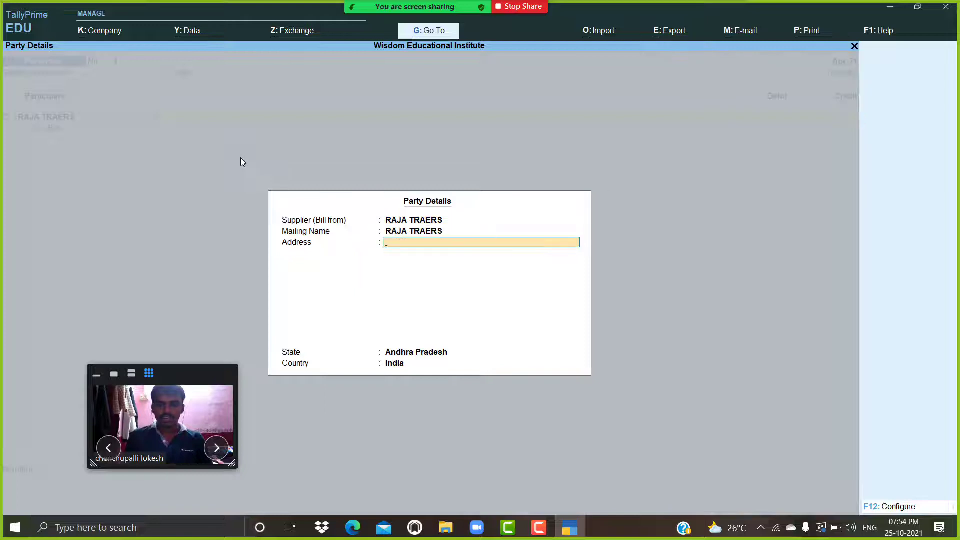
# Step: Credit RAJA TRAERS with 50,000 against a PURCHASE debit and save the voucher without a narration
pyautogui.write('500000')
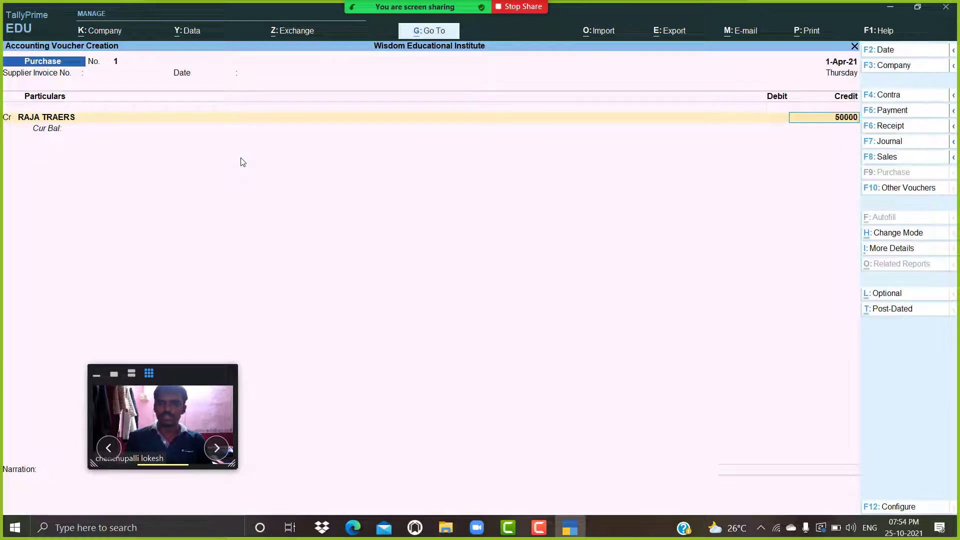
pyautogui.press('Return')
pyautogui.press('Return')
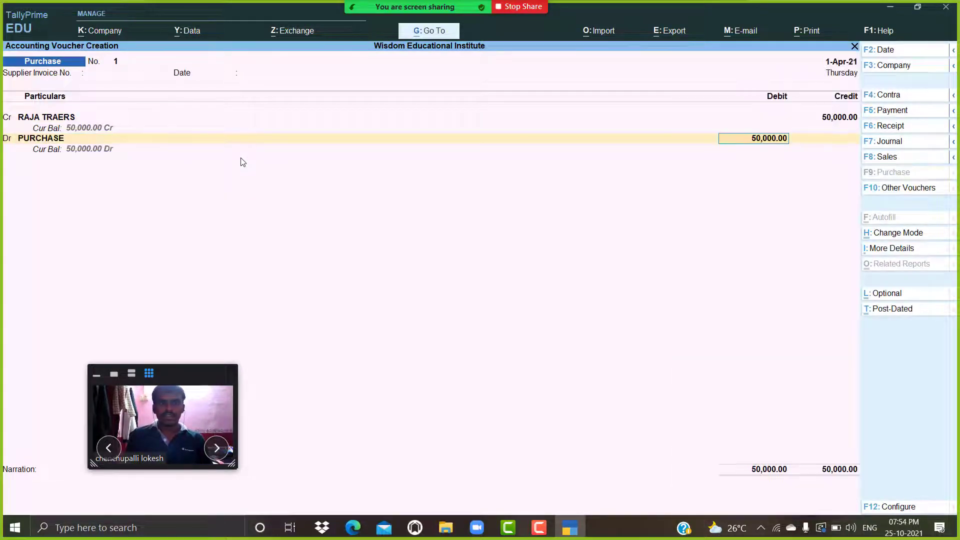
pyautogui.press('Return')
pyautogui.press('Return')
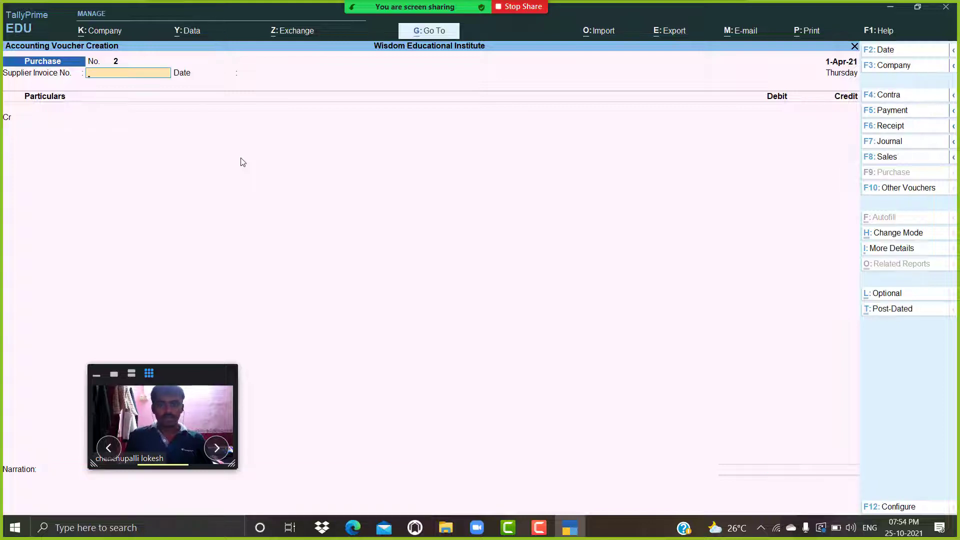
# Step: Start a second purchase voucher crediting PRIYA TRADERS, with blank receipt details and default party details
pyautogui.press('Return')
pyautogui.press('Down')
pyautogui.press('Down')
pyautogui.press('Return')
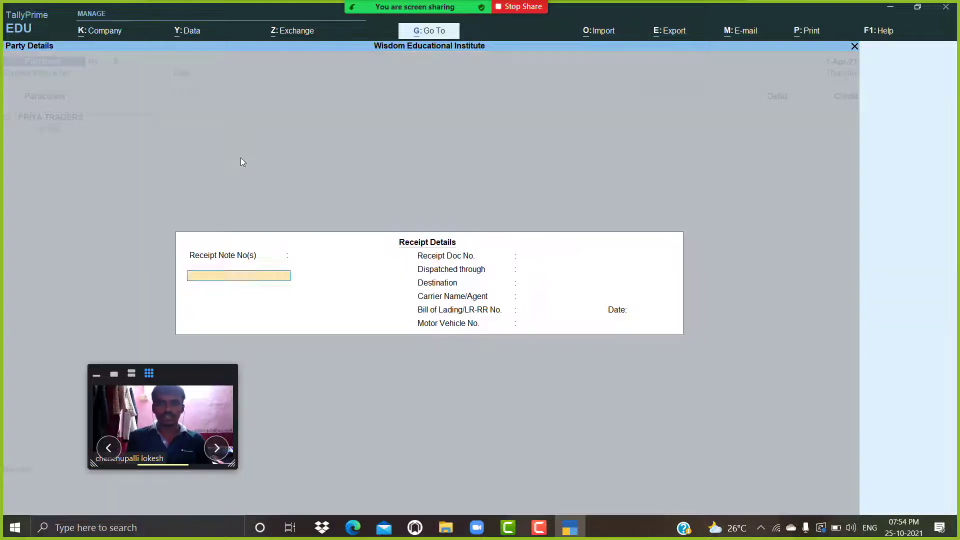
pyautogui.press('Return')
pyautogui.press('Return')
pyautogui.press('Return')
pyautogui.press('Return')
pyautogui.press('Return')
pyautogui.press('Return')
pyautogui.press('Return')
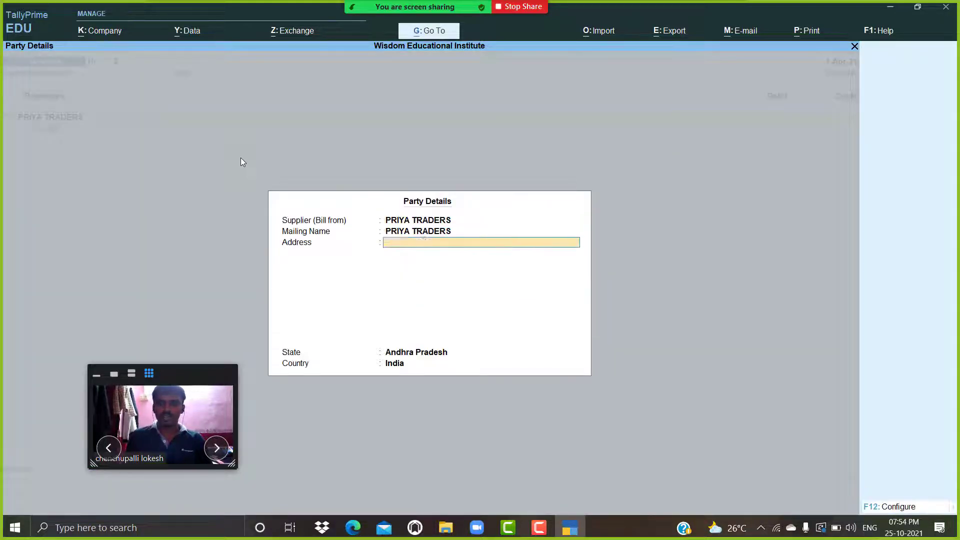
pyautogui.press('Return')
pyautogui.press('Return')
pyautogui.press('Return')
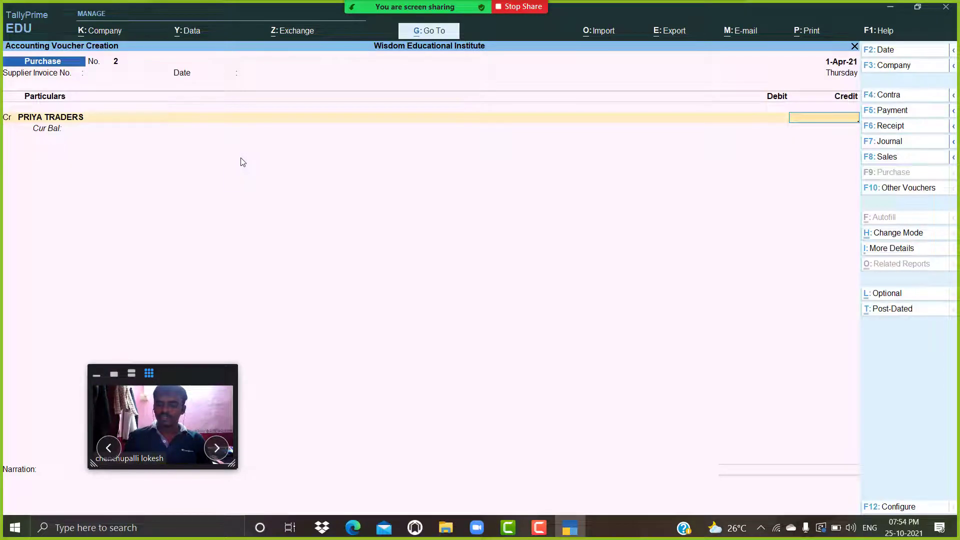
# Step: Credit PRIYA TRADERS with 20,000 against a PURCHASE debit and save the voucher without a narration
pyautogui.write('20000')
pyautogui.press('Return')
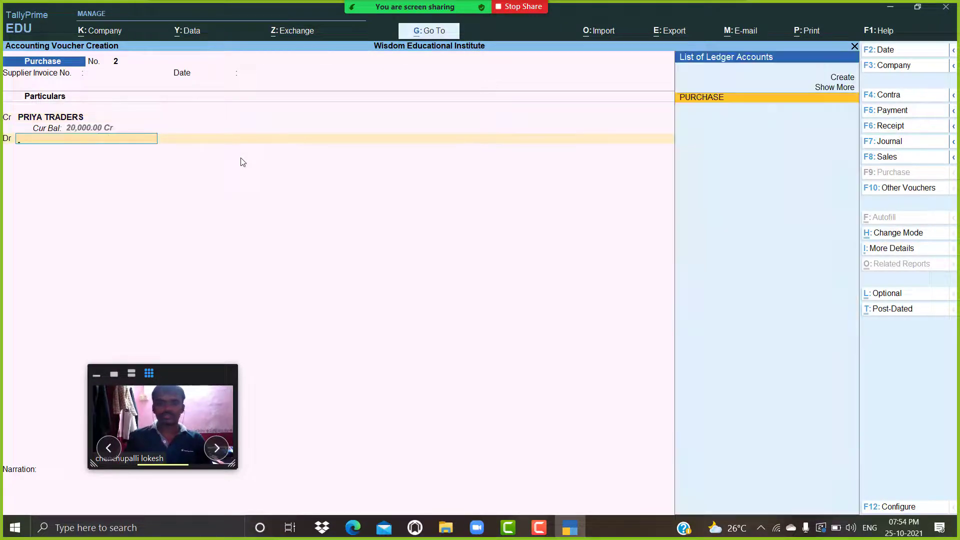
pyautogui.press('Return')
pyautogui.press('Return')
pyautogui.press('Return')
pyautogui.press('Return')
pyautogui.press('Return')
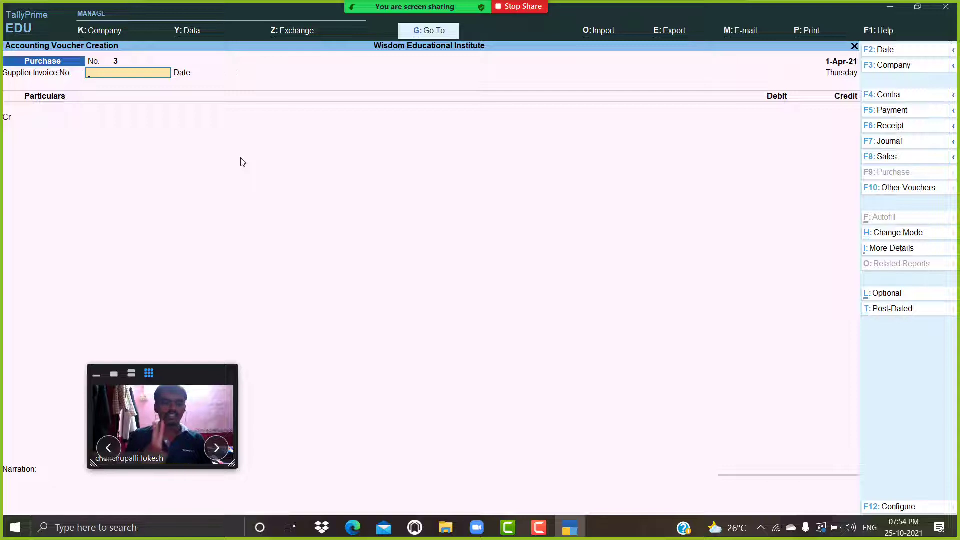
# Step: Switch to sales voucher entry and change its mode to the layout with debit and credit lines
pyautogui.click(898, 158)
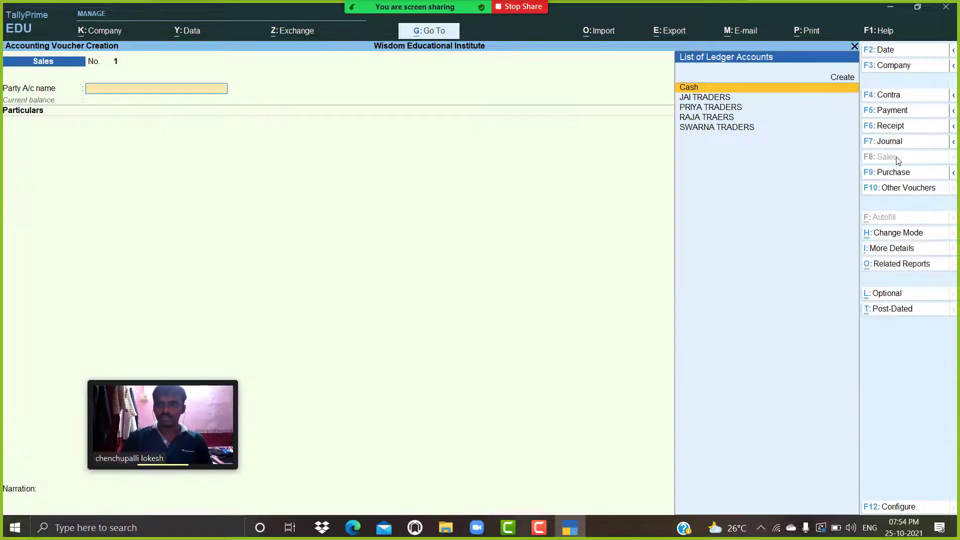
pyautogui.click(913, 236)
pyautogui.press('Down')
pyautogui.press('Return')
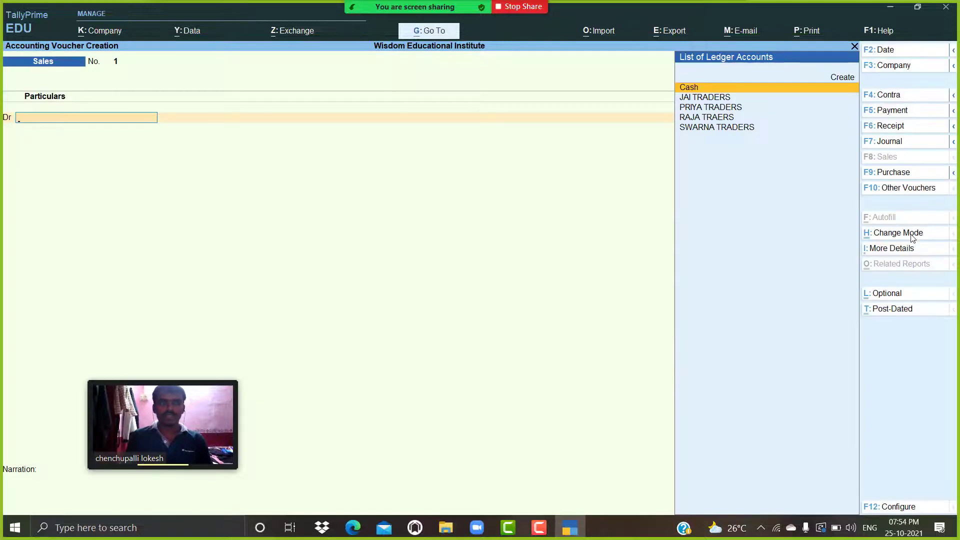
# Step: Choose JAI TRADERS as the debited party, leaving the dispatch details blank and the party details at their defaults
pyautogui.press('Down')
pyautogui.press('Return')
pyautogui.press('Return')
pyautogui.press('Return')
pyautogui.press('Return')
pyautogui.press('Return')
pyautogui.press('Return')
pyautogui.press('Return')
pyautogui.press('Return')
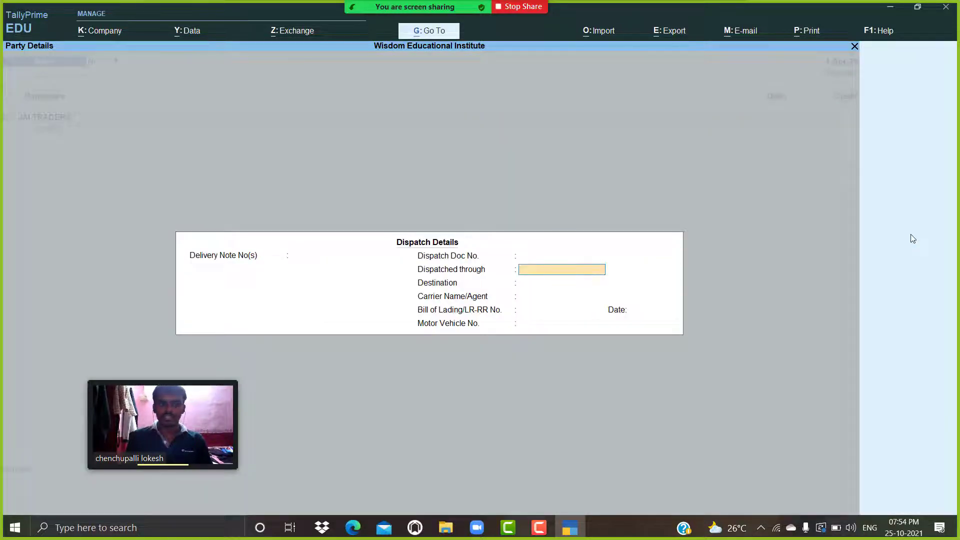
pyautogui.press('Return')
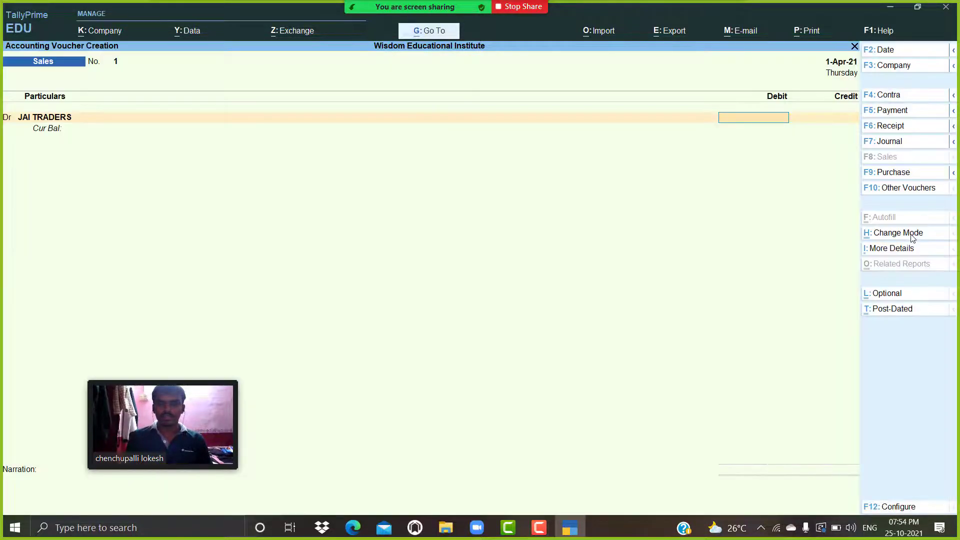
# Step: Debit JAI TRADERS with 10,000 against a SALES credit and save the sales voucher without a narration
pyautogui.write('10000')
pyautogui.press('Return')
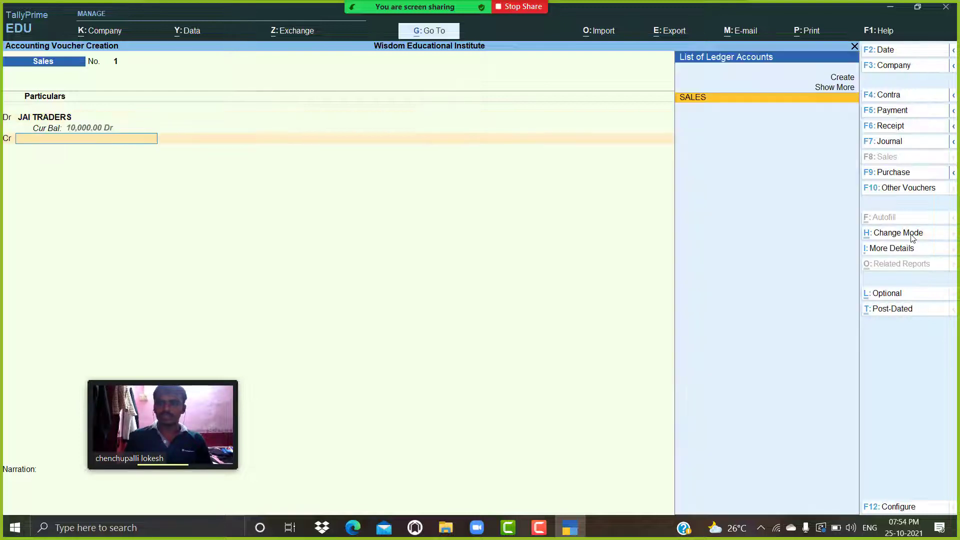
pyautogui.press('Return')
pyautogui.press('Return')
pyautogui.press('Return')
pyautogui.press('Return')
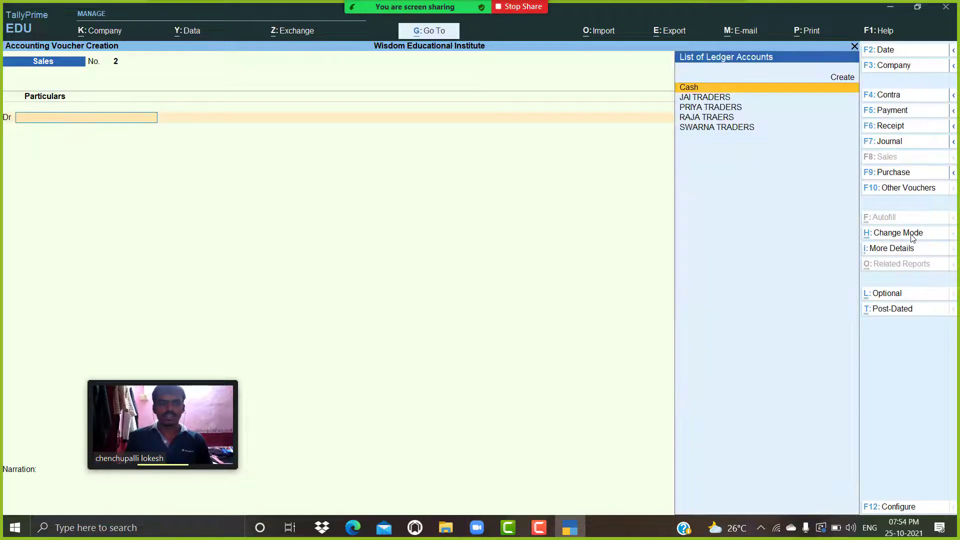
# Step: Choose SWARNA TRADERS as the debited party of the second sales voucher, with blank dispatch details and default party details
pyautogui.press('Down')
pyautogui.press('Down')
pyautogui.press('Down')
pyautogui.press('Down')
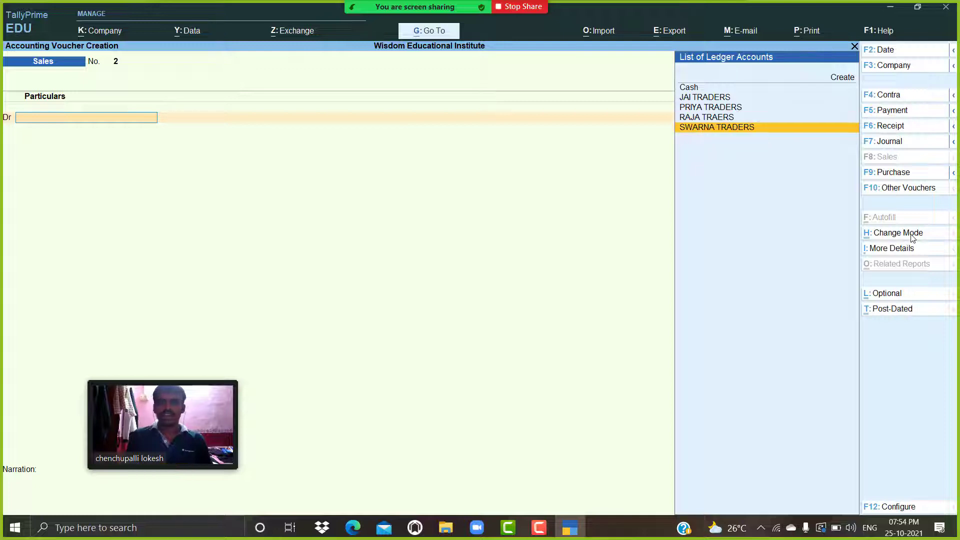
pyautogui.press('Return')
pyautogui.press('Return')
pyautogui.press('Return')
pyautogui.press('Return')
pyautogui.press('Return')
pyautogui.press('Return')
pyautogui.press('Return')
pyautogui.press('Return')
pyautogui.press('Return')
pyautogui.press('Return')
pyautogui.press('Return')
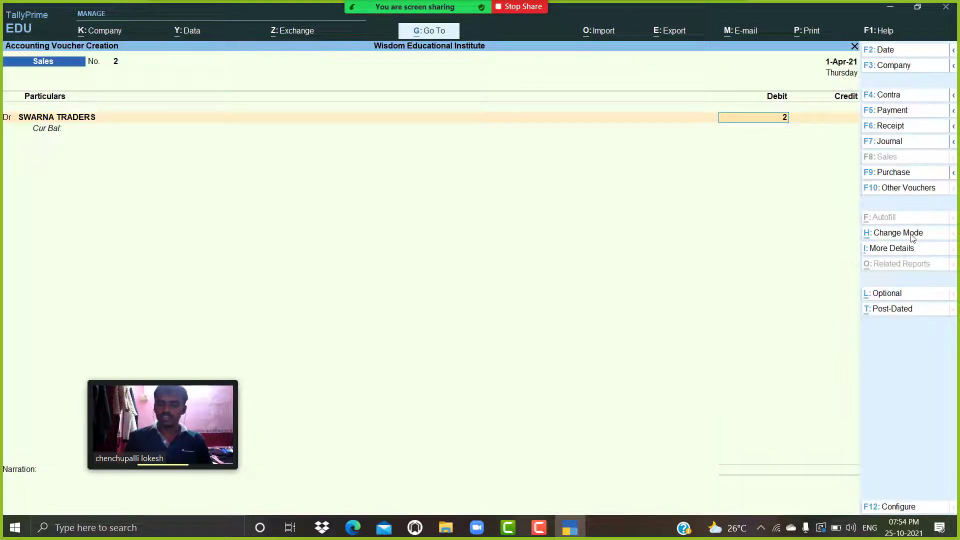
# Step: Debit SWARNA TRADERS with 25,000 against a SALES credit and save the sales voucher without a narration
pyautogui.write('25,000')
pyautogui.press('Return')
pyautogui.press('Return')
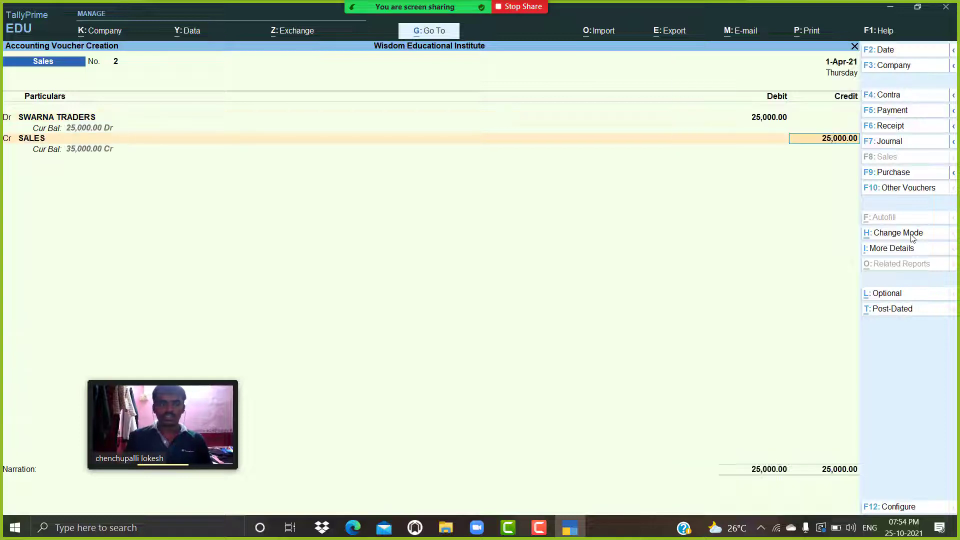
pyautogui.press('Return')
pyautogui.press('Return')
pyautogui.press('Return')
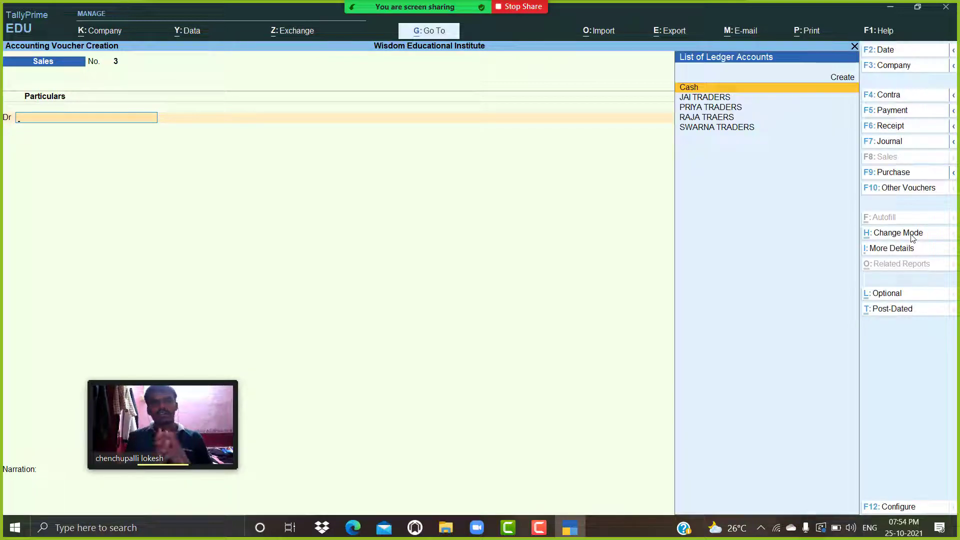
# Step: Quit the blank sales voucher and open the Account Books reports
pyautogui.press('Escape')
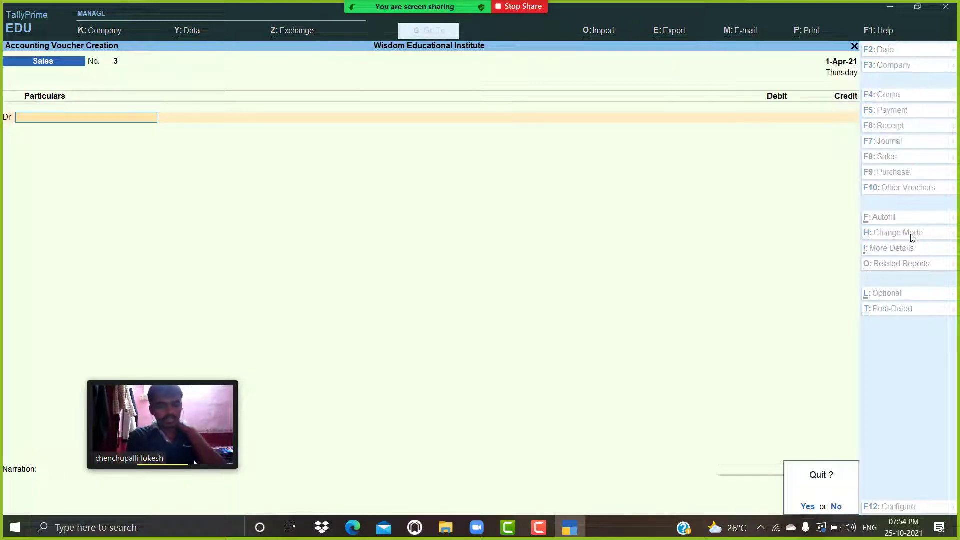
pyautogui.press('Return')
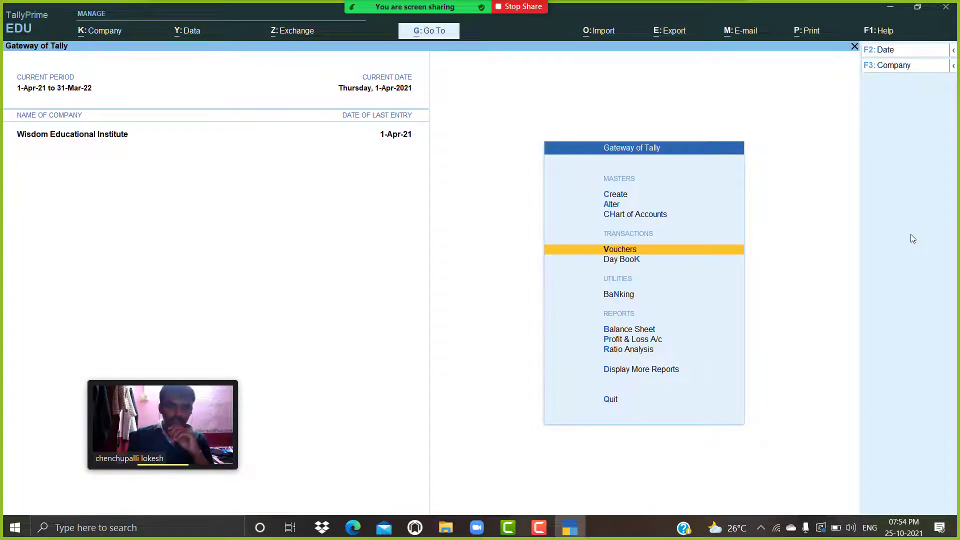
pyautogui.press('Down')
pyautogui.press('Down')
pyautogui.press('Down')
pyautogui.press('Down')
pyautogui.press('Down')
pyautogui.press('Down')
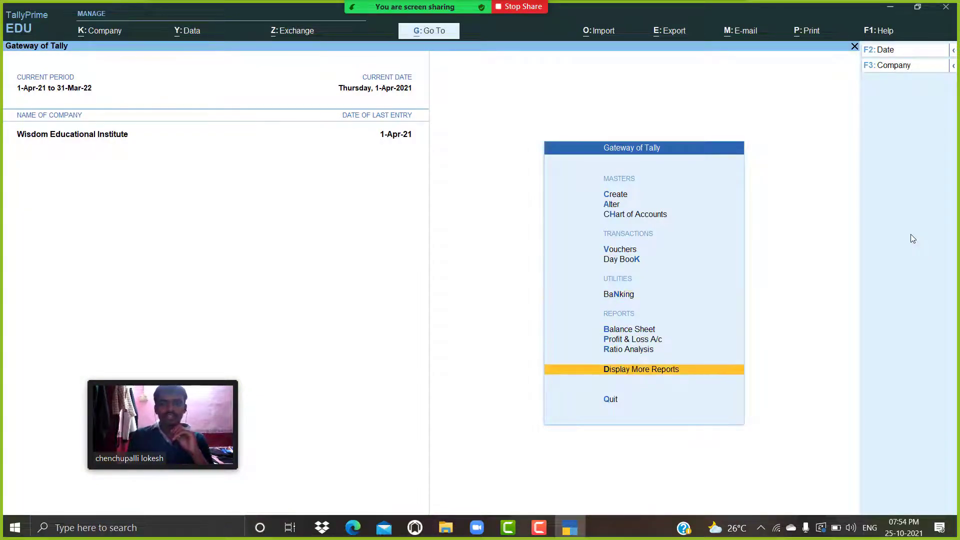
pyautogui.press('Return')
pyautogui.press('Down')
pyautogui.press('Down')
pyautogui.press('Down')
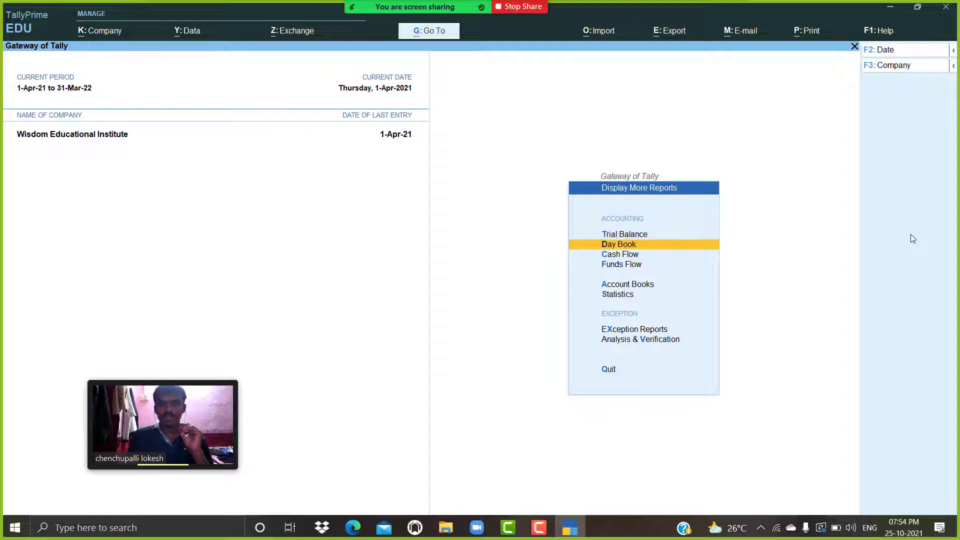
pyautogui.press('Down')
pyautogui.press('Down')
pyautogui.press('Up')
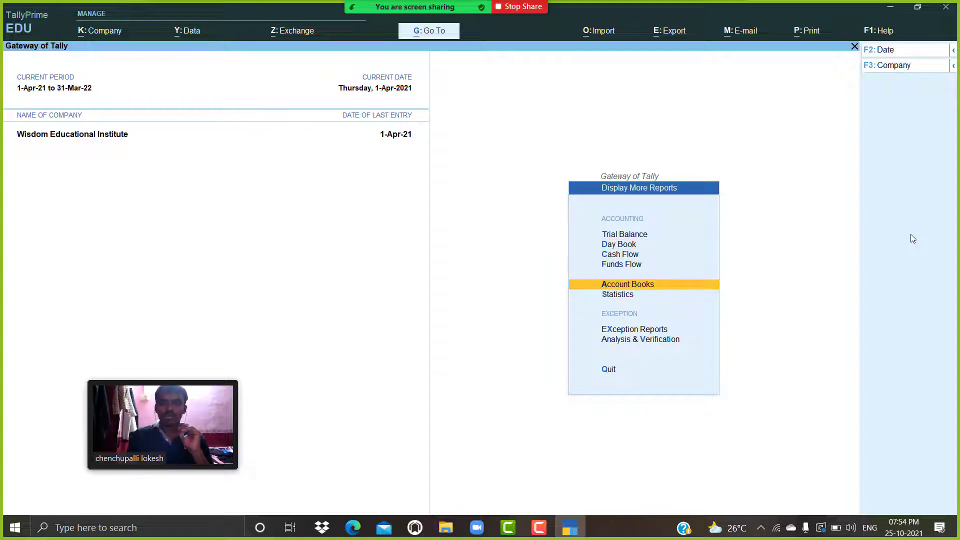
pyautogui.press('Return')
pyautogui.press('Down')
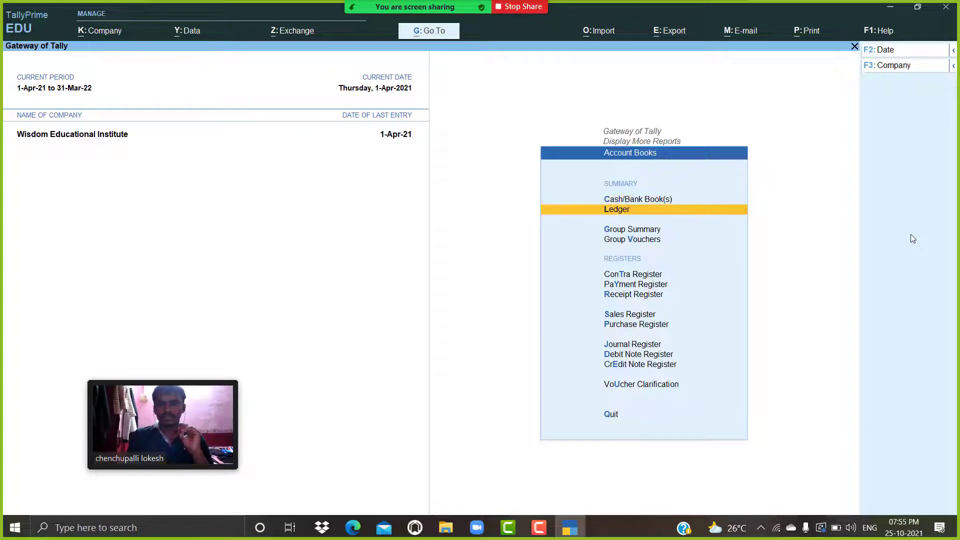
pyautogui.press('Return')
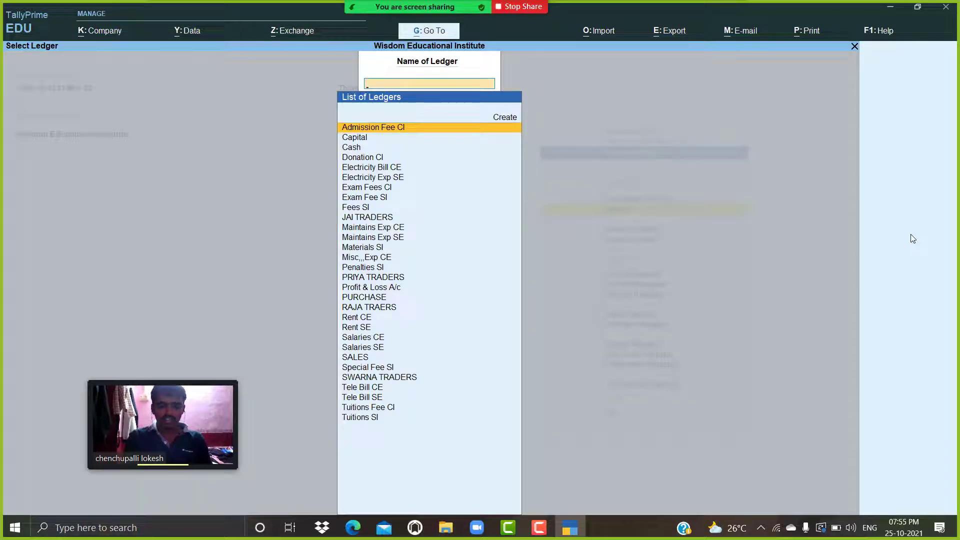
pyautogui.write('u')
pyautogui.press('BackSpace')
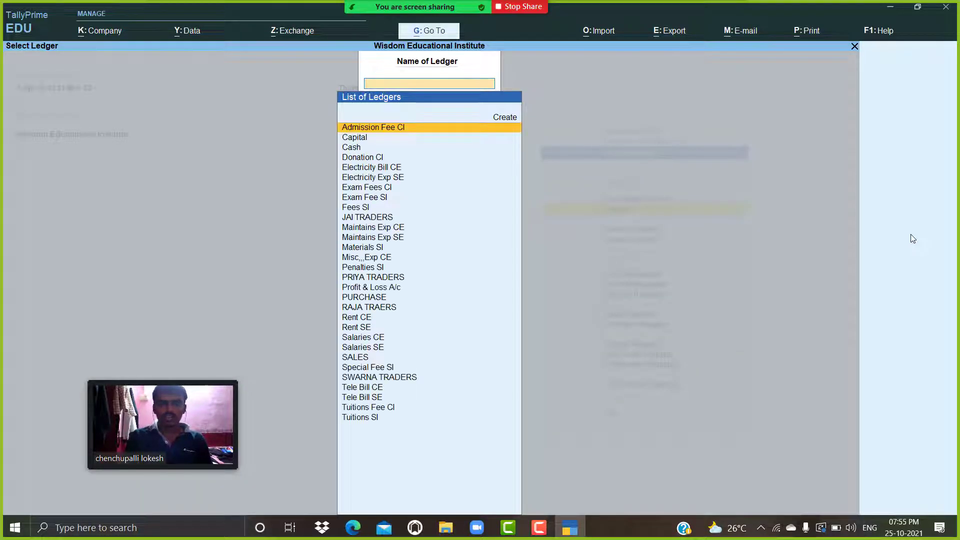
pyautogui.press('x')
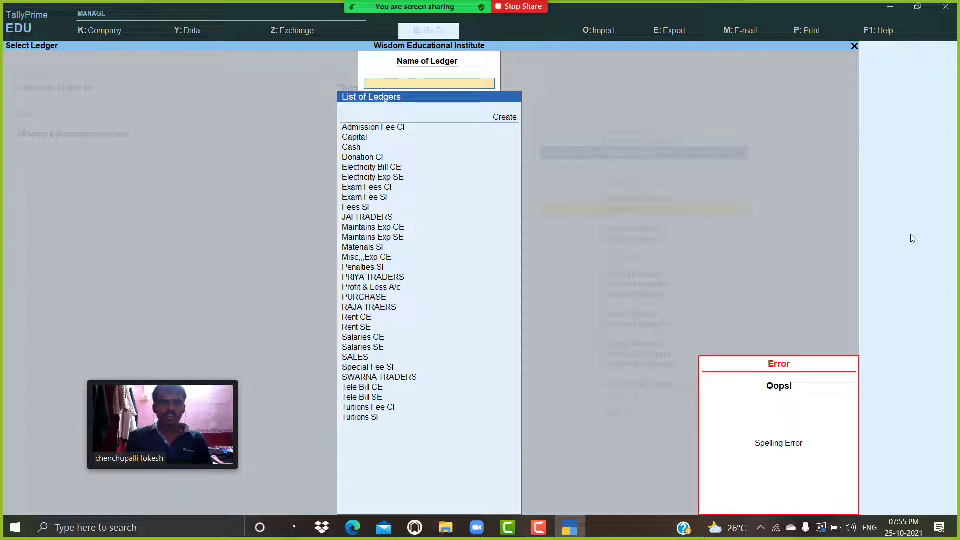
pyautogui.press('Escape')
# Step: Examine the April 2021 sales voucher list in the Sales Register, and return to Account Books
pyautogui.press('Down')
pyautogui.press('Down')
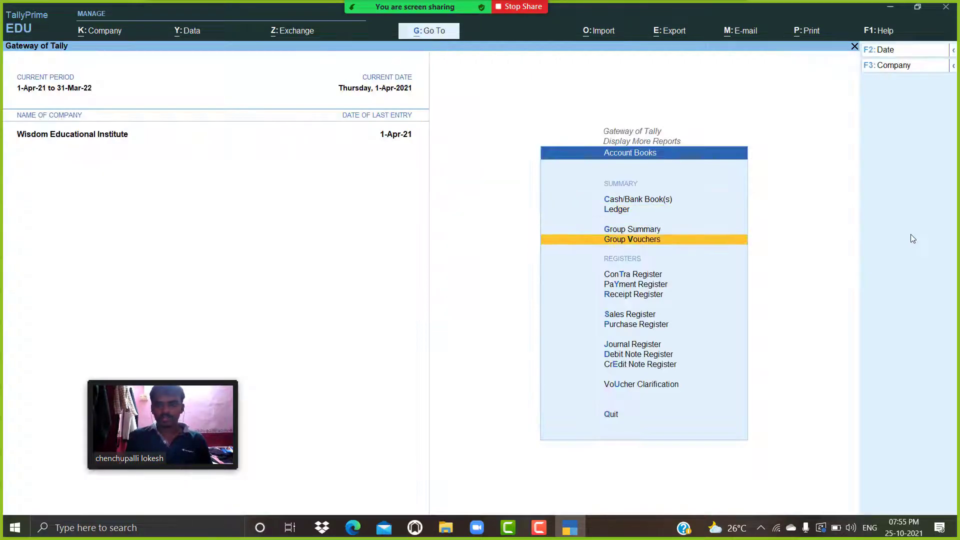
pyautogui.press('Down')
pyautogui.press('Down')
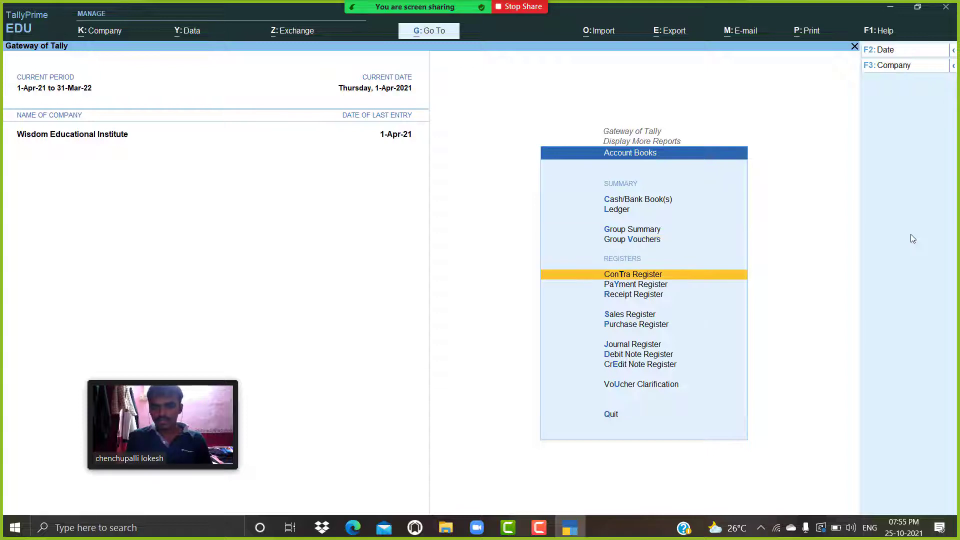
pyautogui.press('Down')
pyautogui.press('Down')
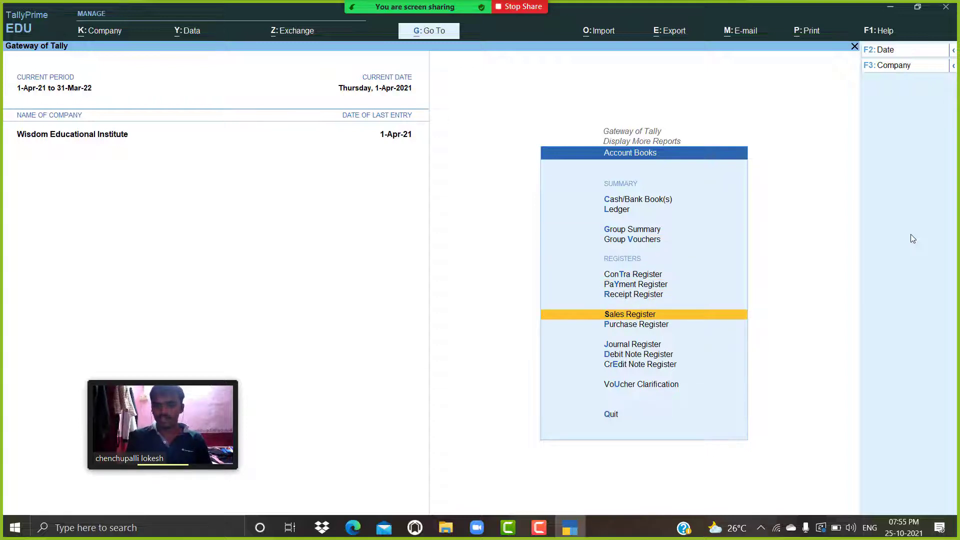
pyautogui.press('Down')
pyautogui.press('Up')
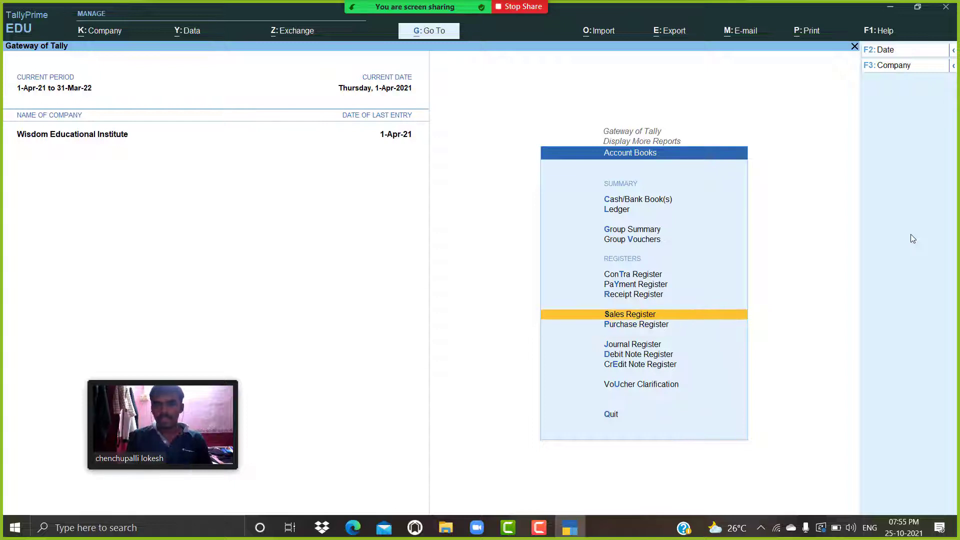
pyautogui.press('Return')
pyautogui.press('Return')
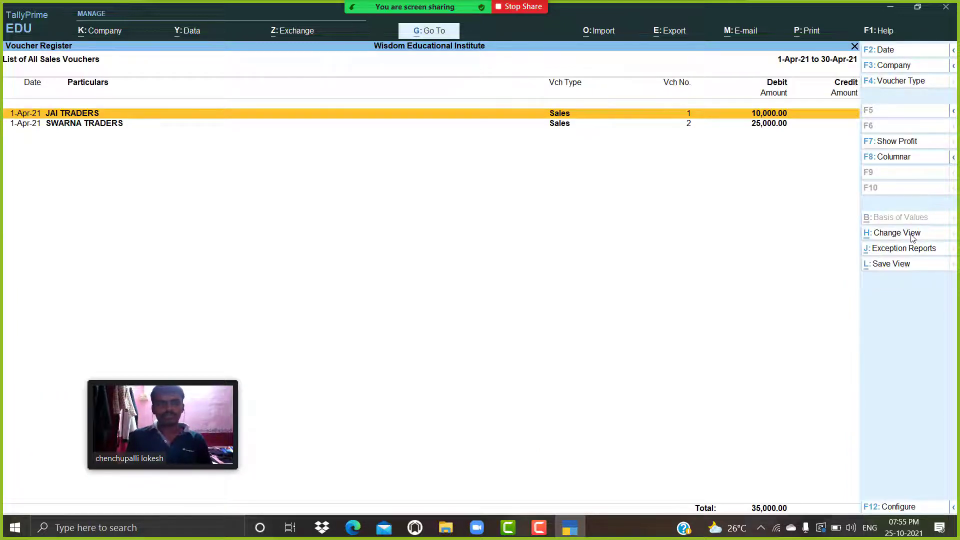
pyautogui.press('Escape')
pyautogui.press('Escape')
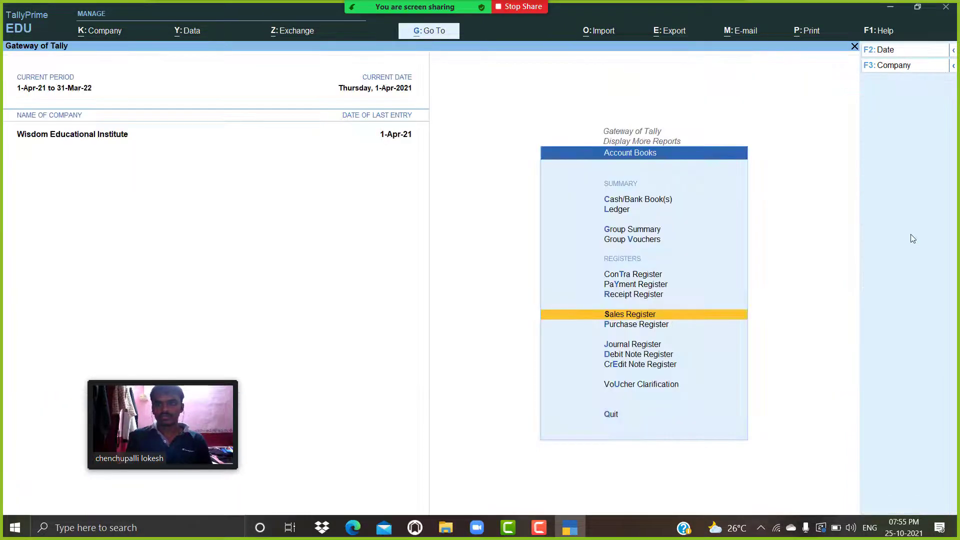
# Step: View the Group Summary for GUNTUR SUPPLIERS to check the suppliers' closing balances, and return to Account Books
pyautogui.press('Up')
pyautogui.press('Up')
pyautogui.press('Up')
pyautogui.press('Up')
pyautogui.press('Up')
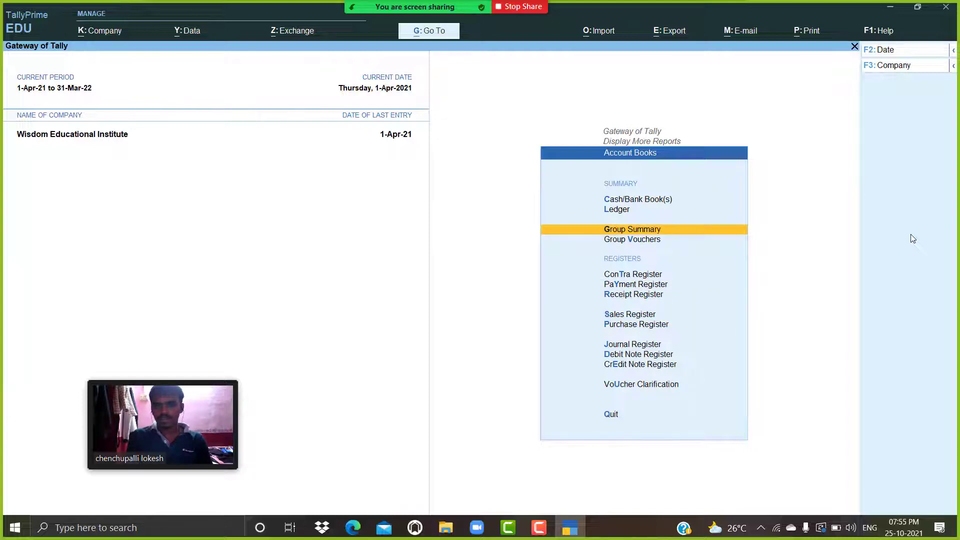
pyautogui.press('Return')
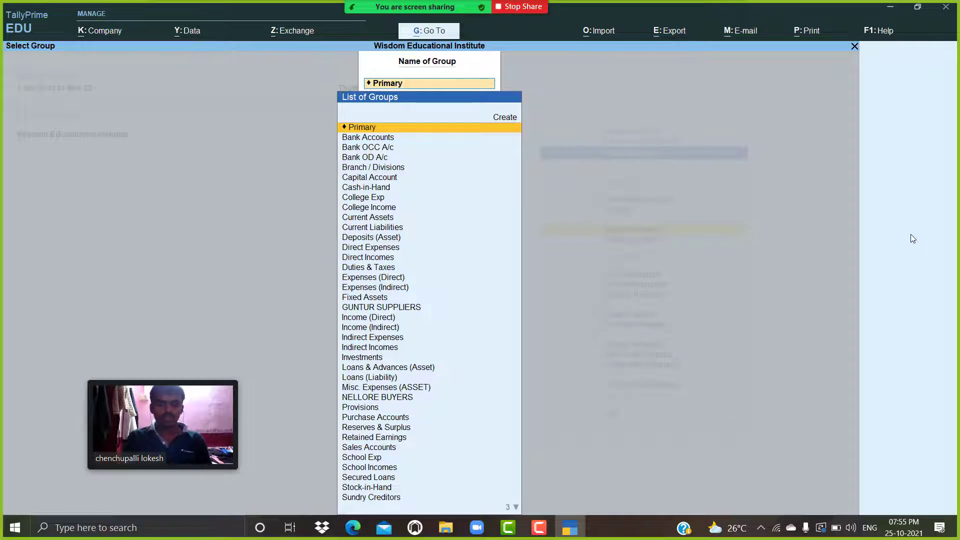
pyautogui.write('GU')
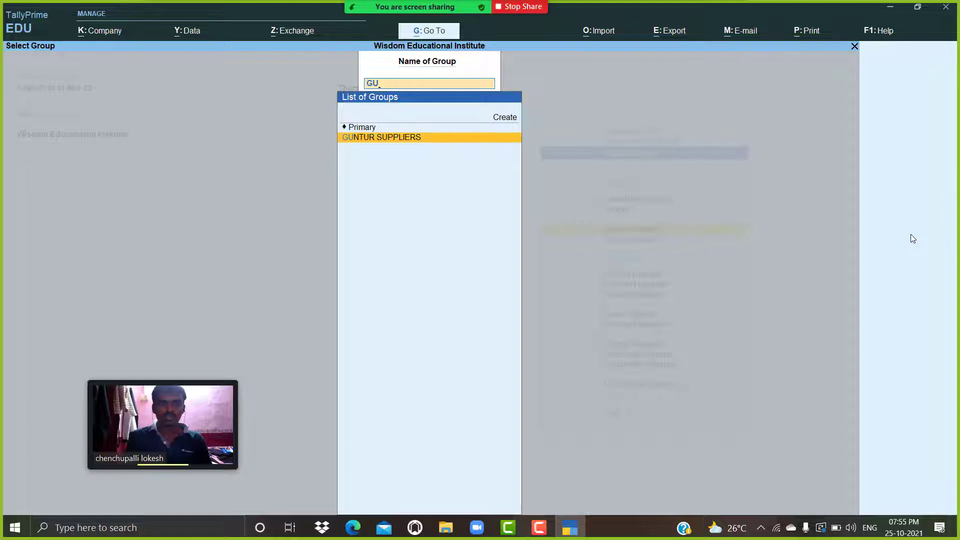
pyautogui.press('Return')
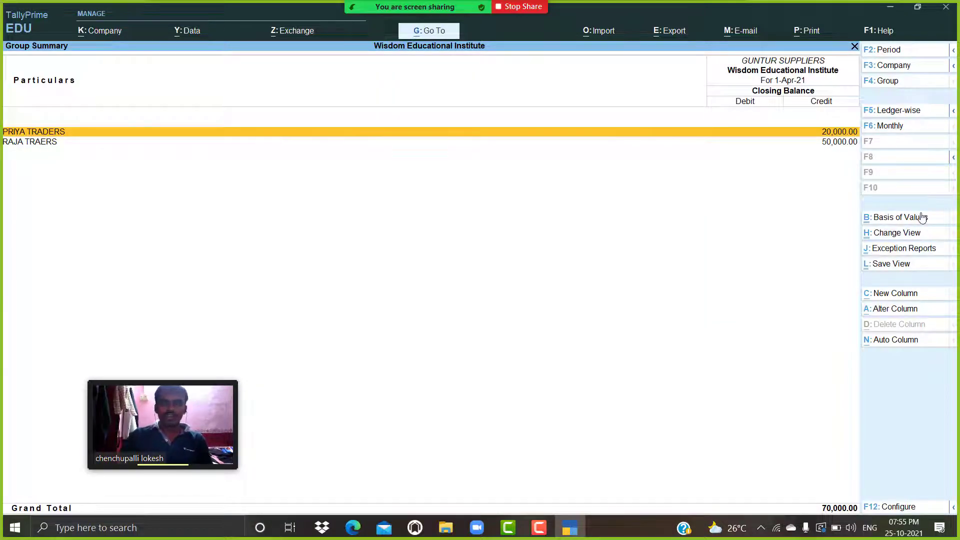
pyautogui.press('Escape')
pyautogui.press('Escape')
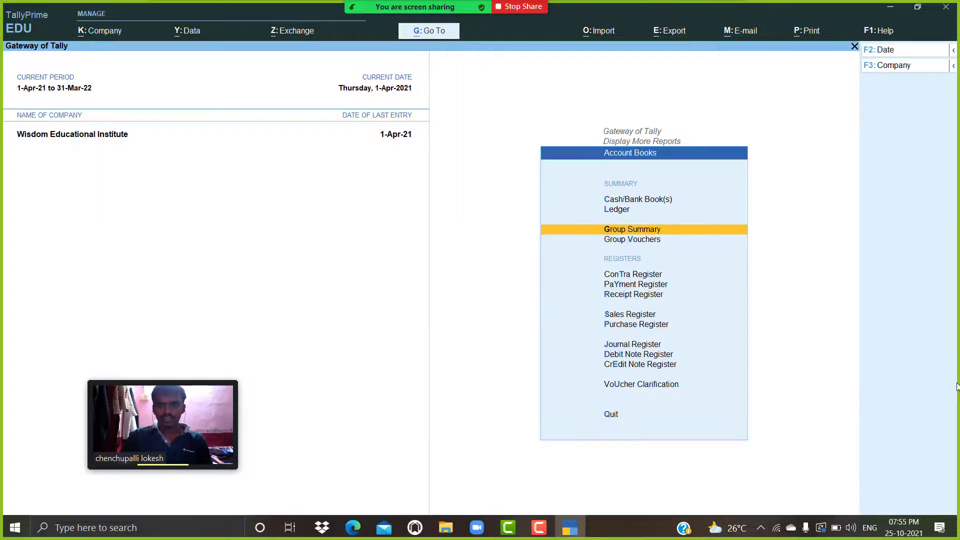
# Step: Reopen the GUNTUR SUPPLIERS Group Summary from Account Books
pyautogui.press('Escape')
pyautogui.press('Return')
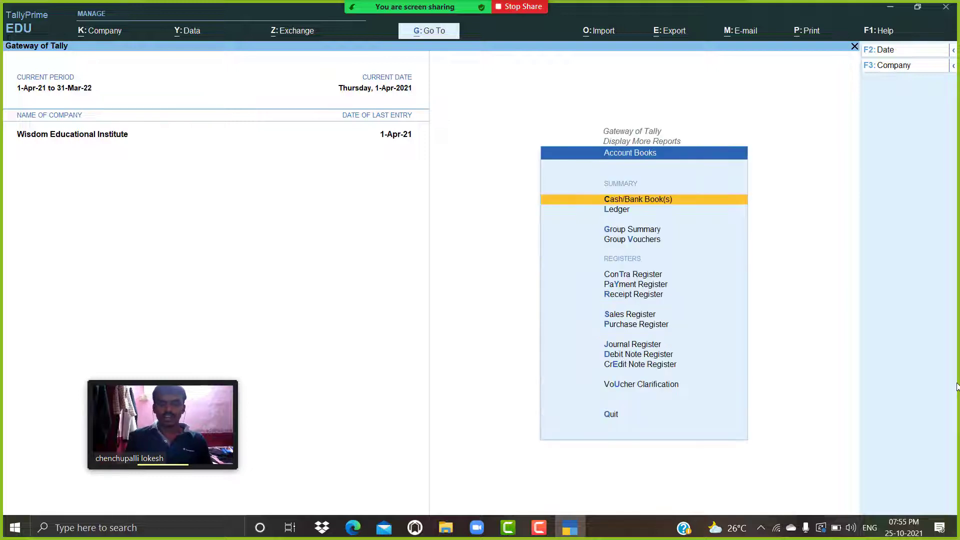
pyautogui.press('Down')
pyautogui.press('Down')
pyautogui.press('Return')
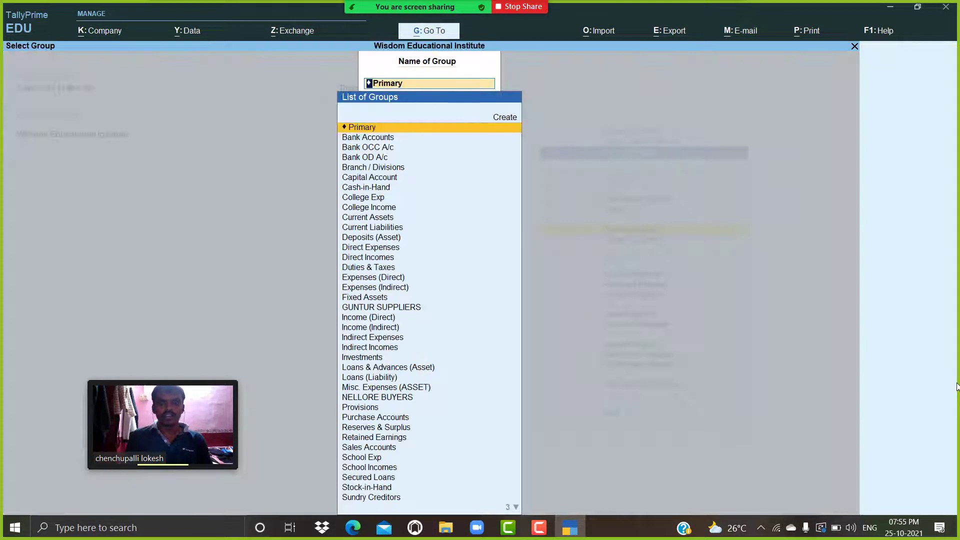
pyautogui.write('GU')
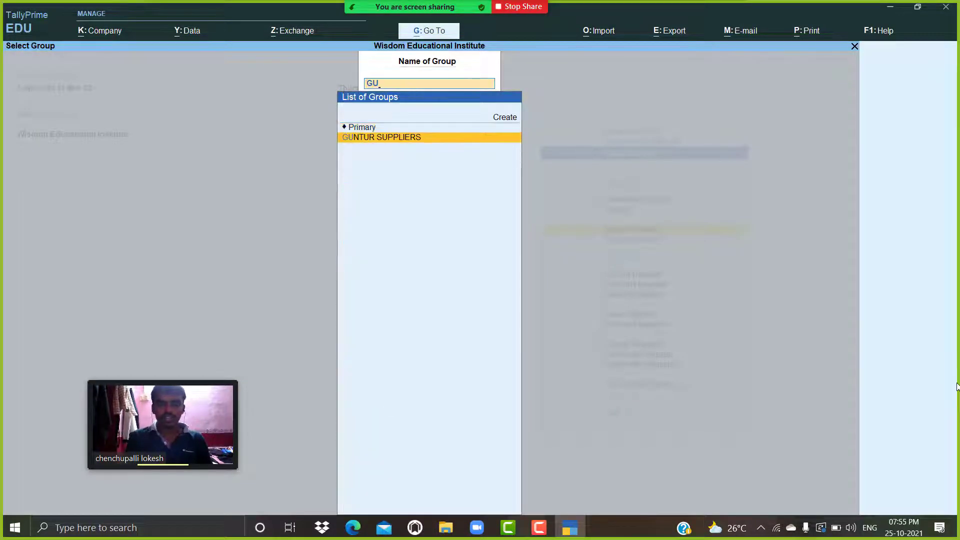
pyautogui.press('Return')
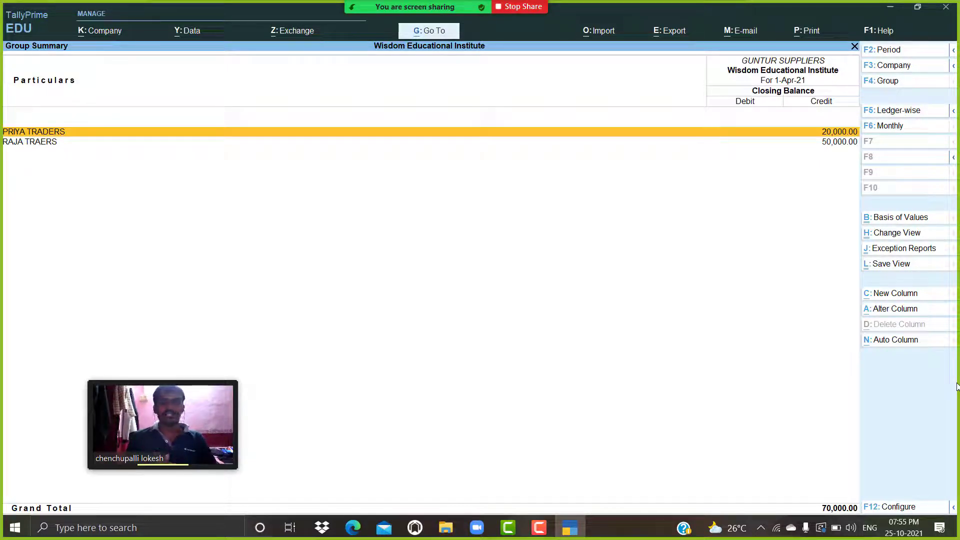
# Step: Switch the Group Summary to NELLORE BUYERS to review the buyers' balances, and return to the Gateway of Tally
pyautogui.press('F4')
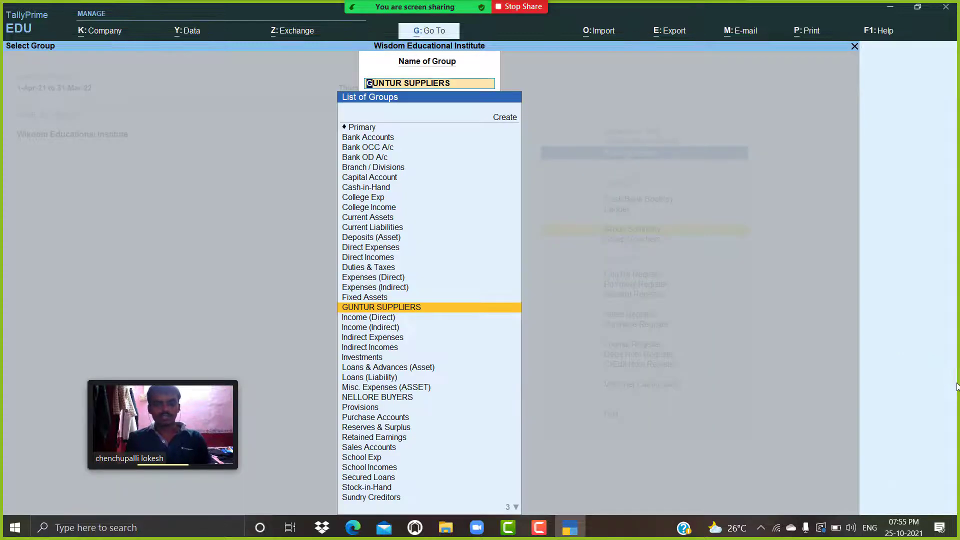
pyautogui.write('NE')
pyautogui.press('Return')
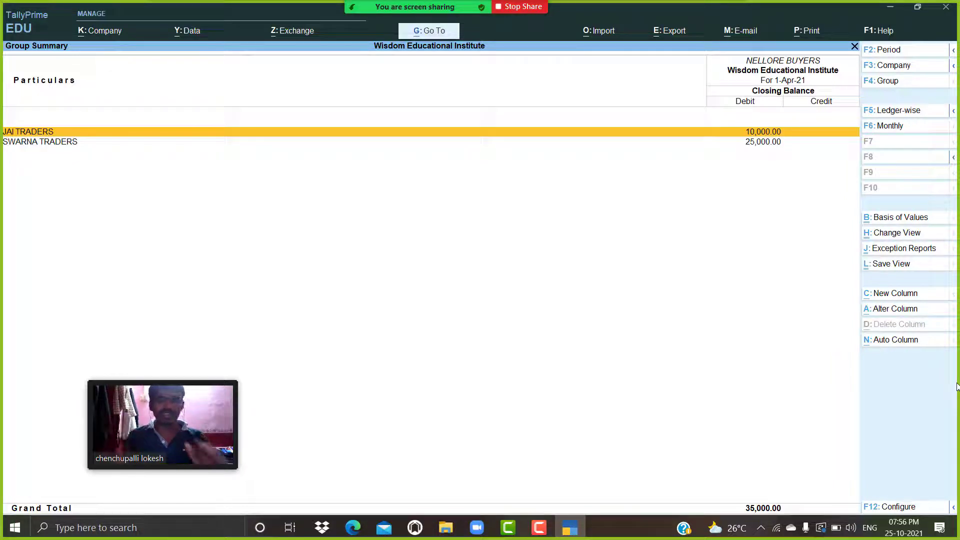
pyautogui.press('Escape')
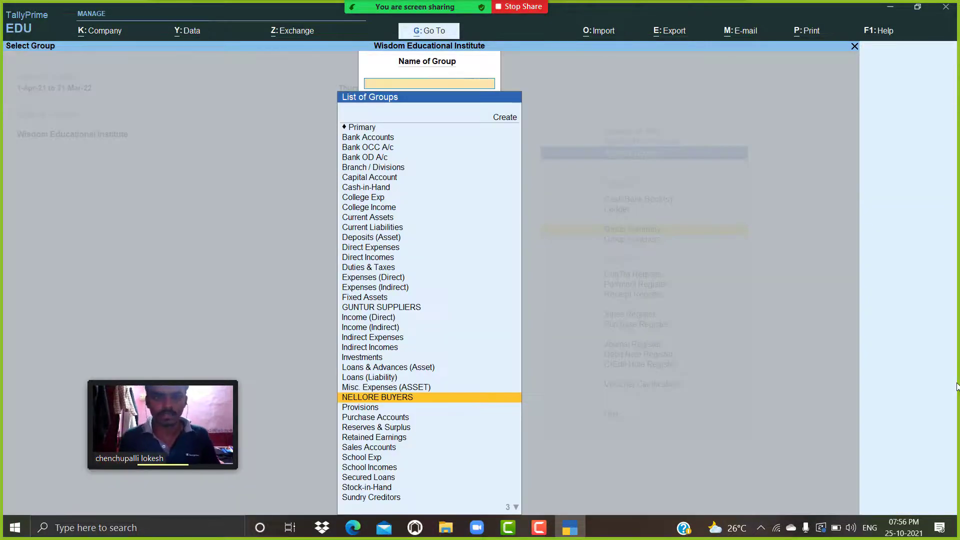
pyautogui.press('Escape')
pyautogui.press('Escape')
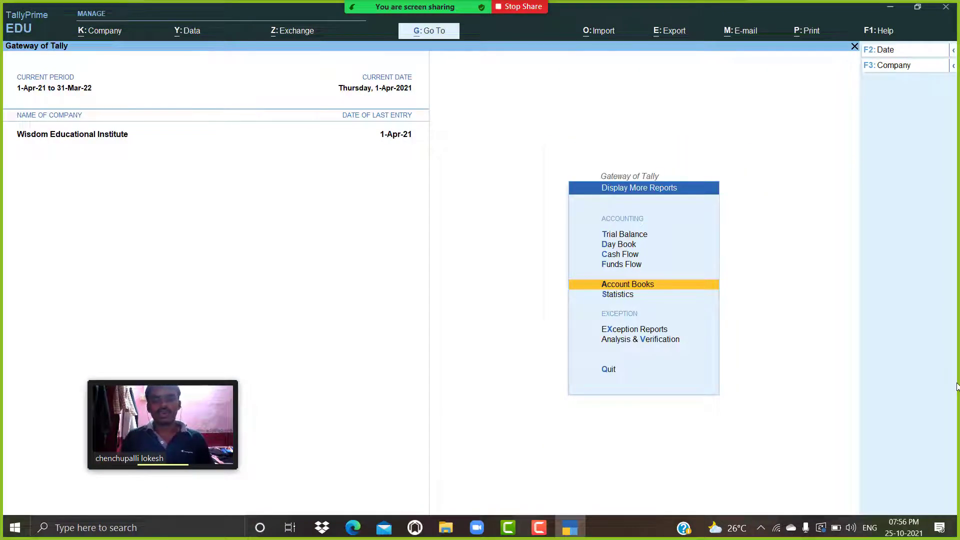
pyautogui.press('Escape')
pyautogui.press('Escape')
pyautogui.press('Escape')
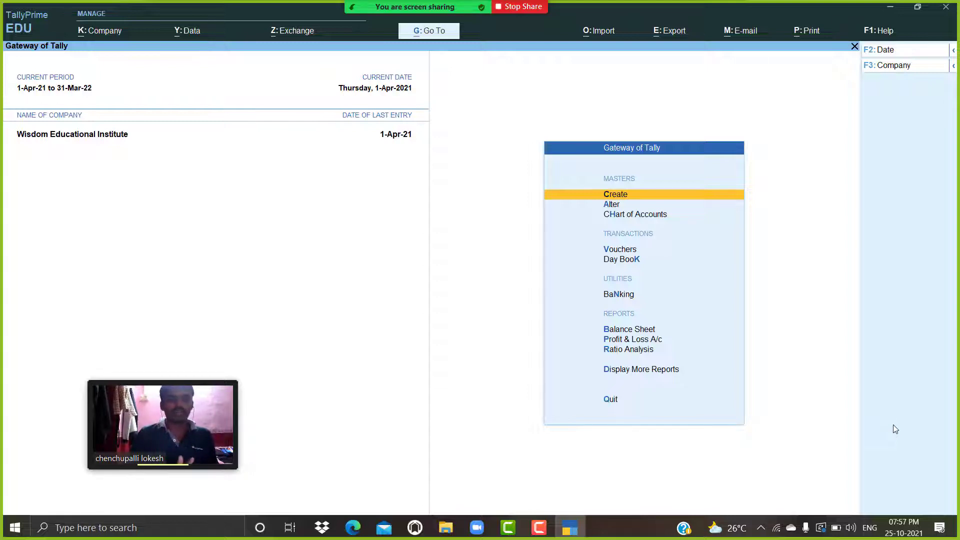
# Step: Examine the blank group and ledger creation forms, and close each without creating a master
pyautogui.press('Return')
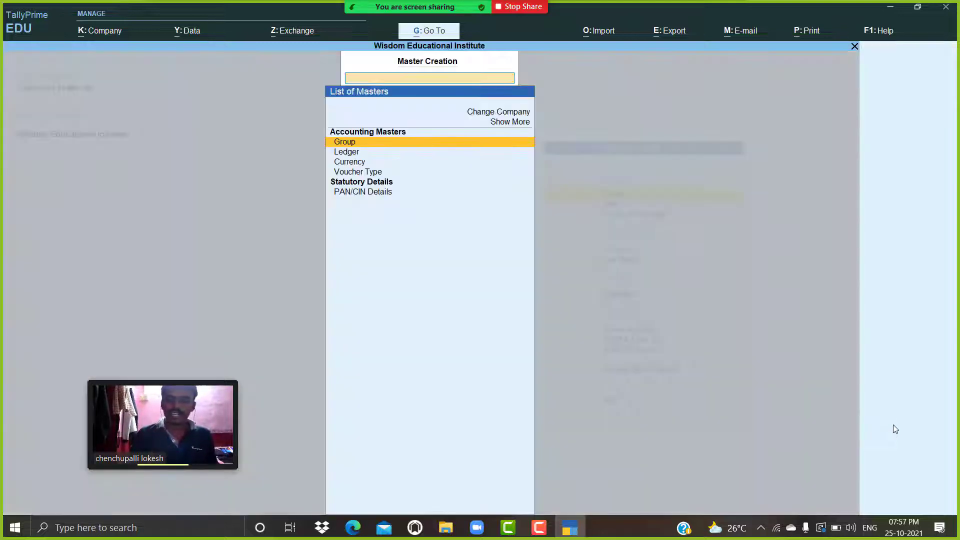
pyautogui.press('Return')
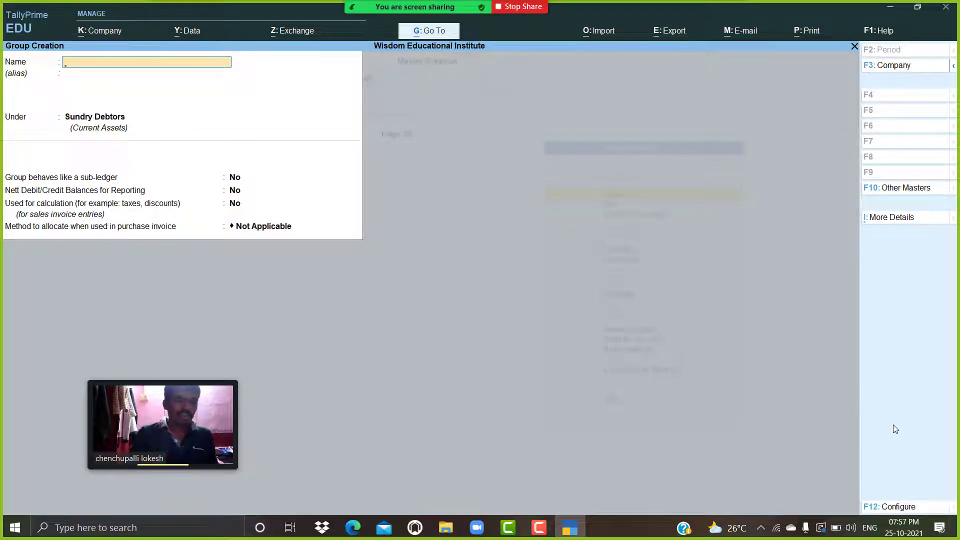
pyautogui.press('Escape')
pyautogui.press('Down')
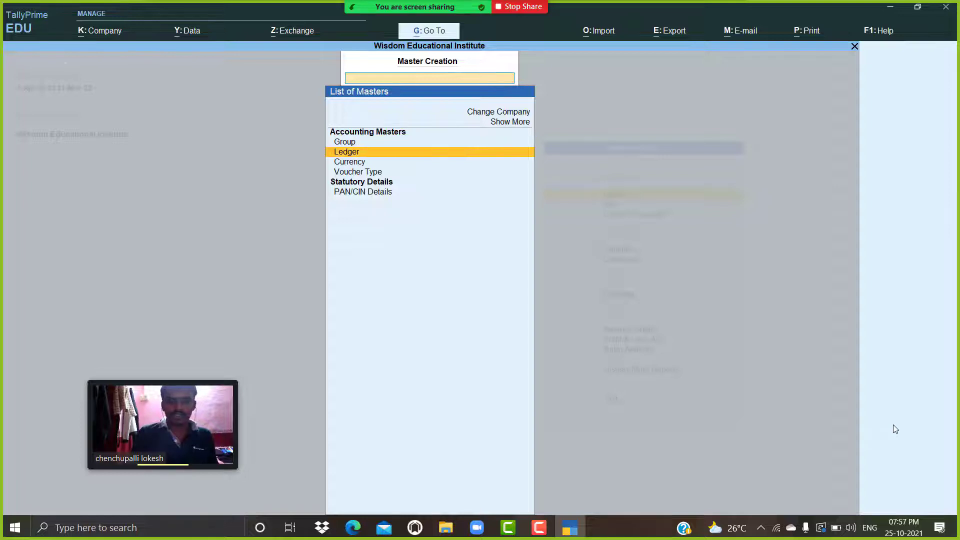
pyautogui.press('Return')
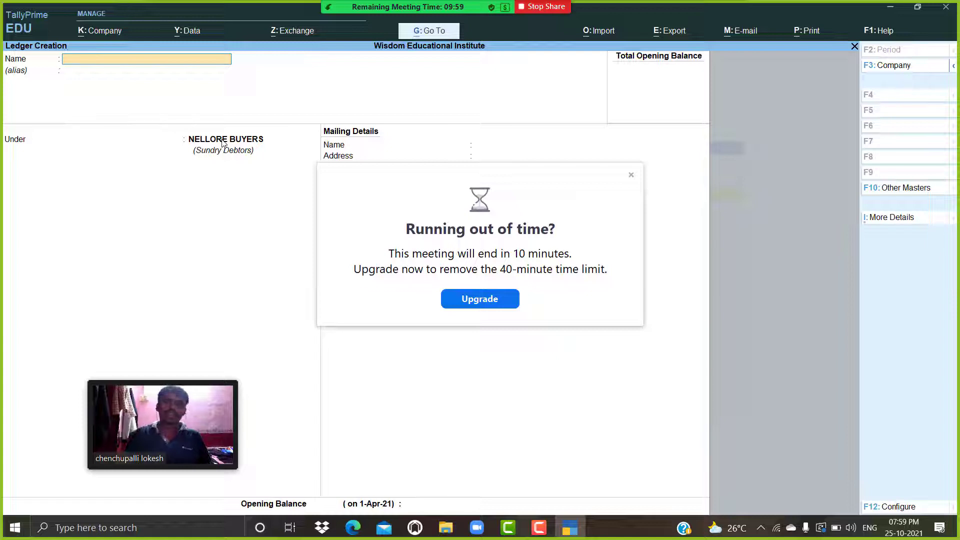
pyautogui.click(632, 175)
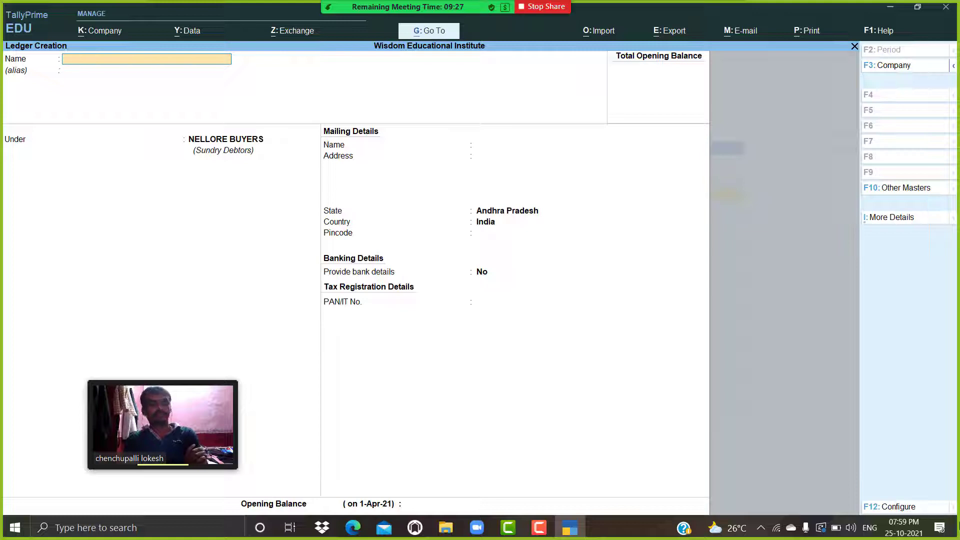
pyautogui.press('Escape')
pyautogui.press('y')
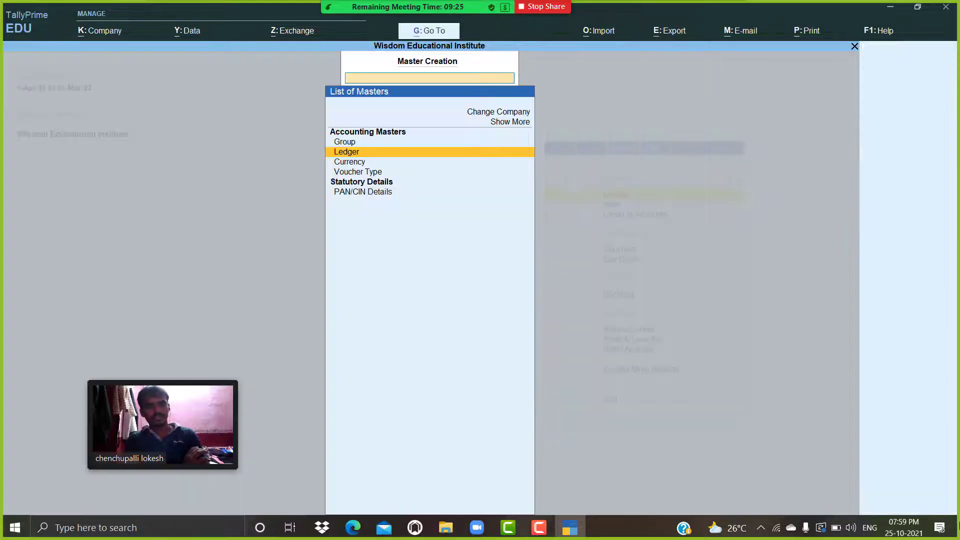
# Step: Close the list of masters without choosing one and return to the Gateway of Tally
pyautogui.press('Escape')
pyautogui.press('Escape')
pyautogui.press('Escape')
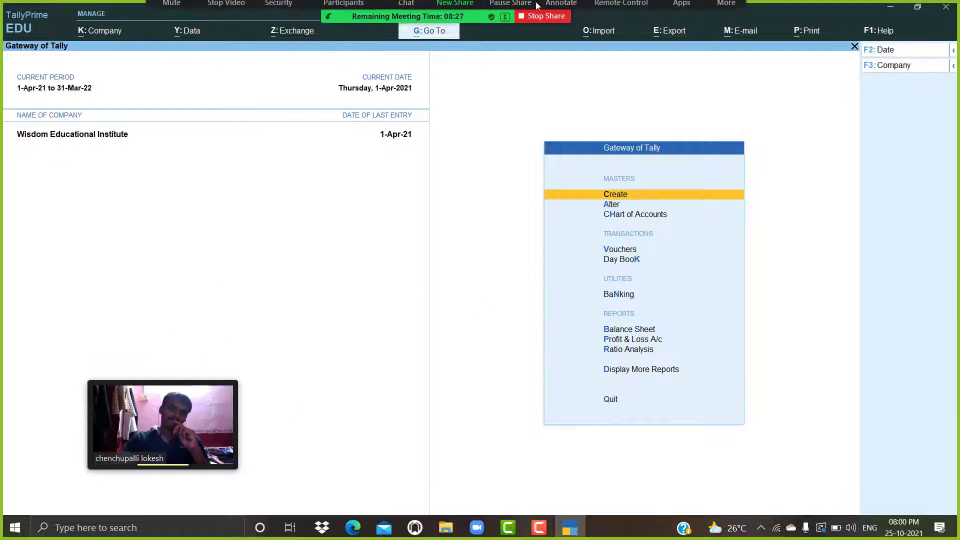
# Step: Check the Zoom meeting's participants list, and minimise it to return to the Gateway of Tally
pyautogui.click(338, 13)
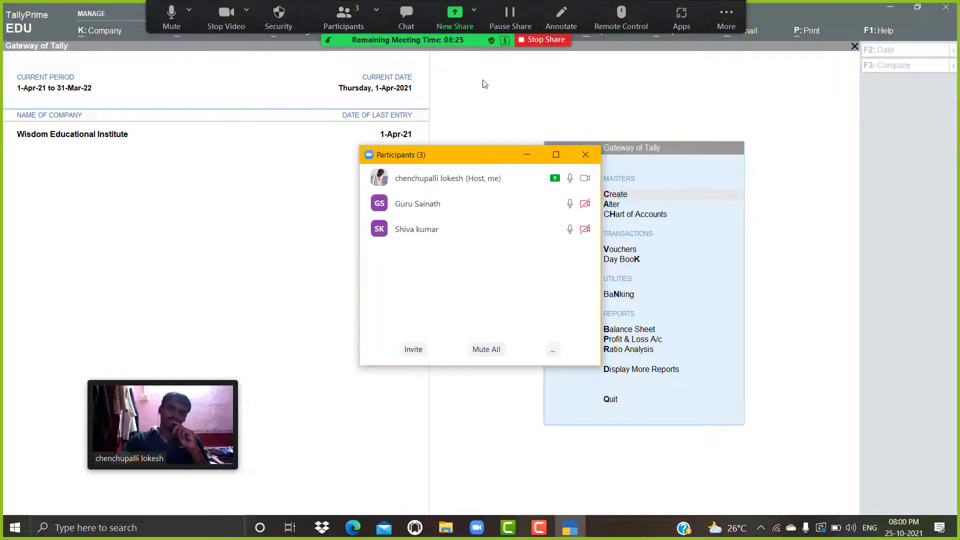
pyautogui.click(526, 155)
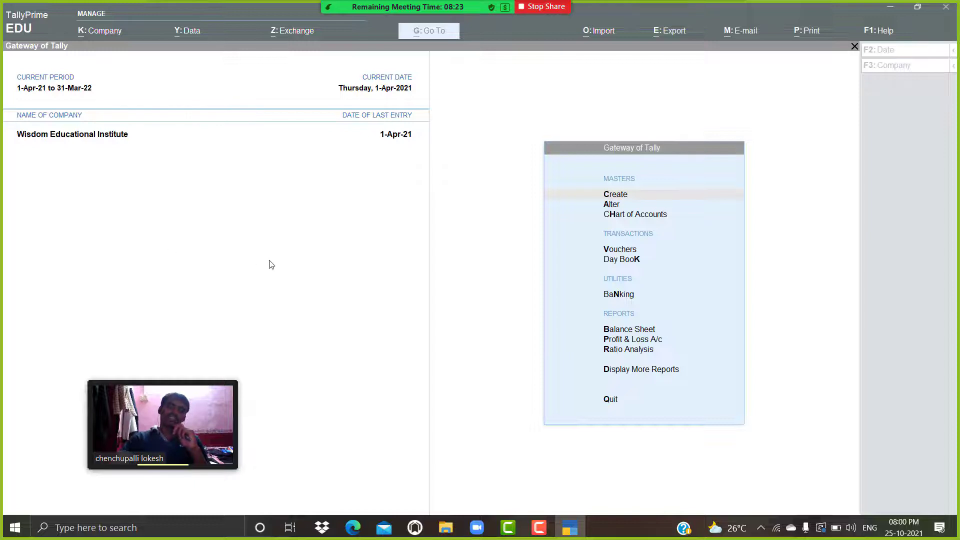
pyautogui.click(270, 265)
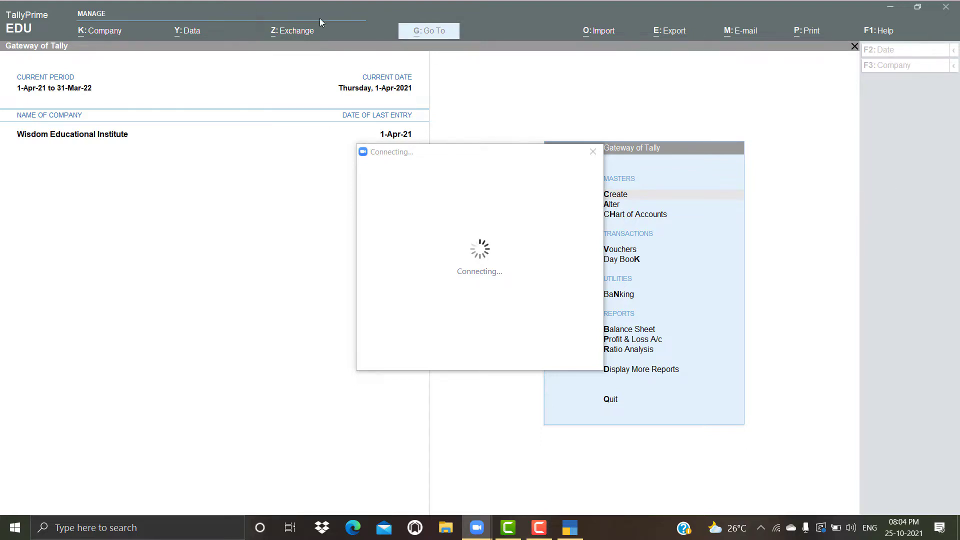
# Step: Maximise the new Zoom meeting window and share the entire screen with the participants
pyautogui.click(256, 392)
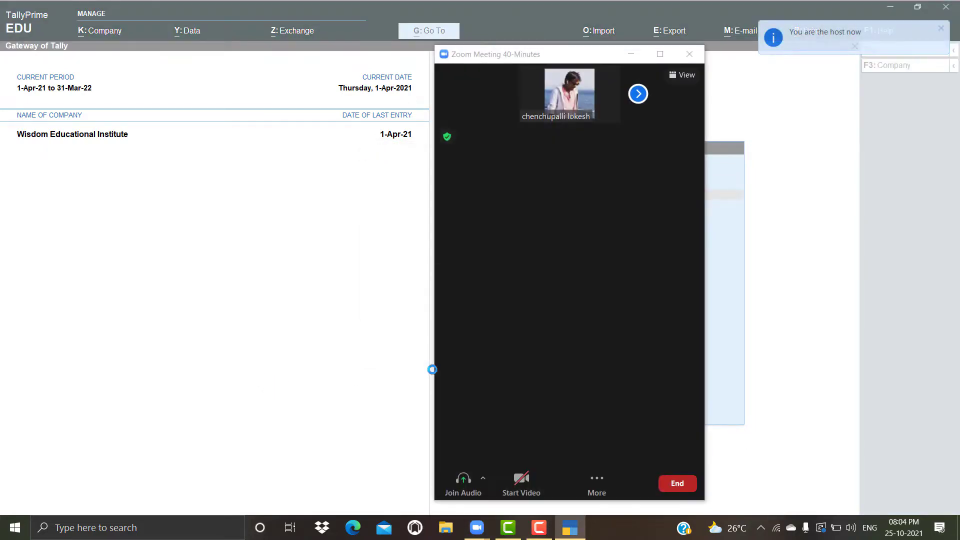
pyautogui.click(660, 54)
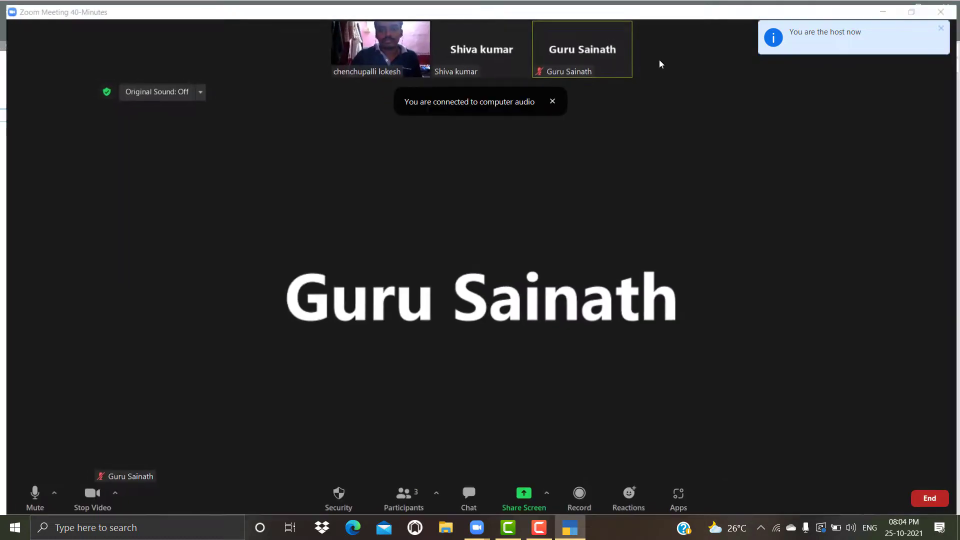
pyautogui.click(526, 492)
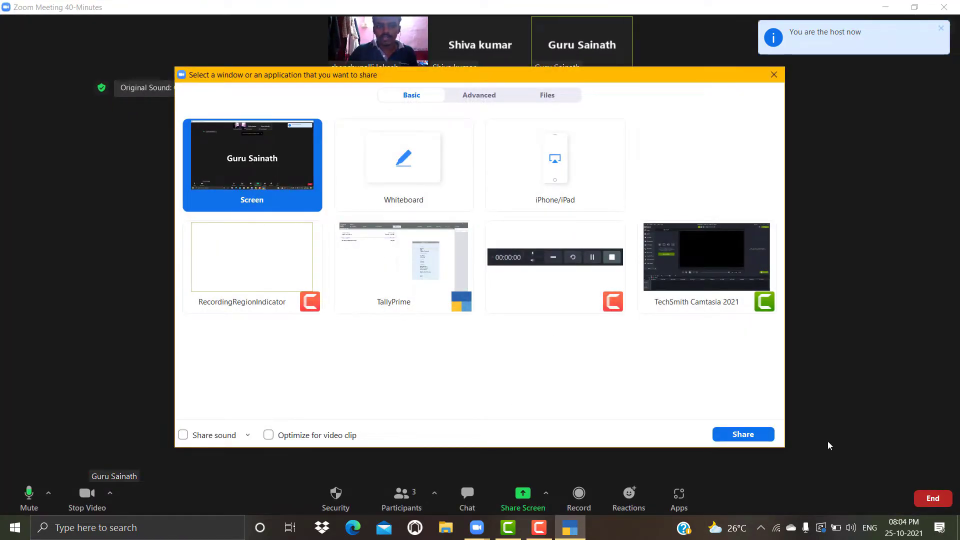
pyautogui.click(733, 435)
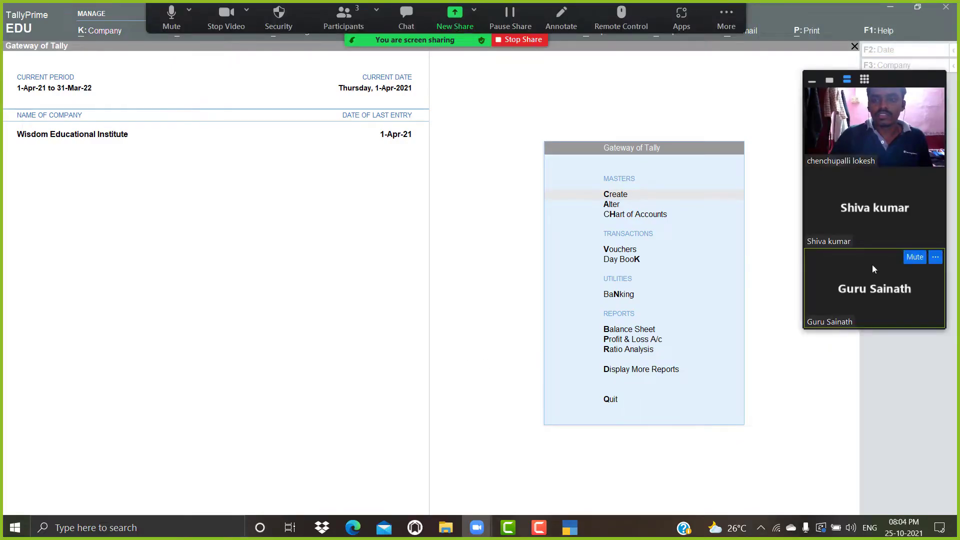
# Step: Set Zoom's floating video panel to gallery view, shrink it to a single tile, and place it over the empty area below the company name
pyautogui.moveTo(890, 84); pyautogui.dragTo(314, 175)
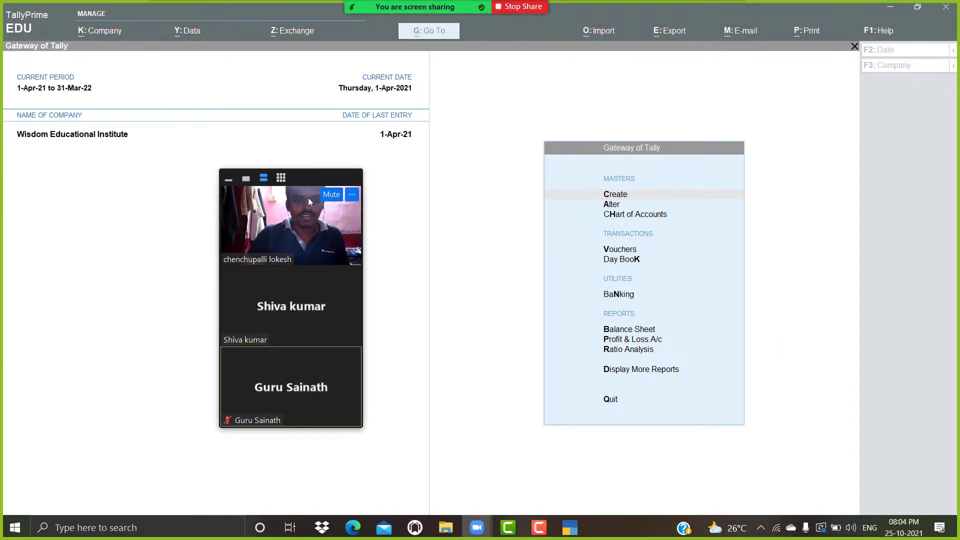
pyautogui.click(281, 178)
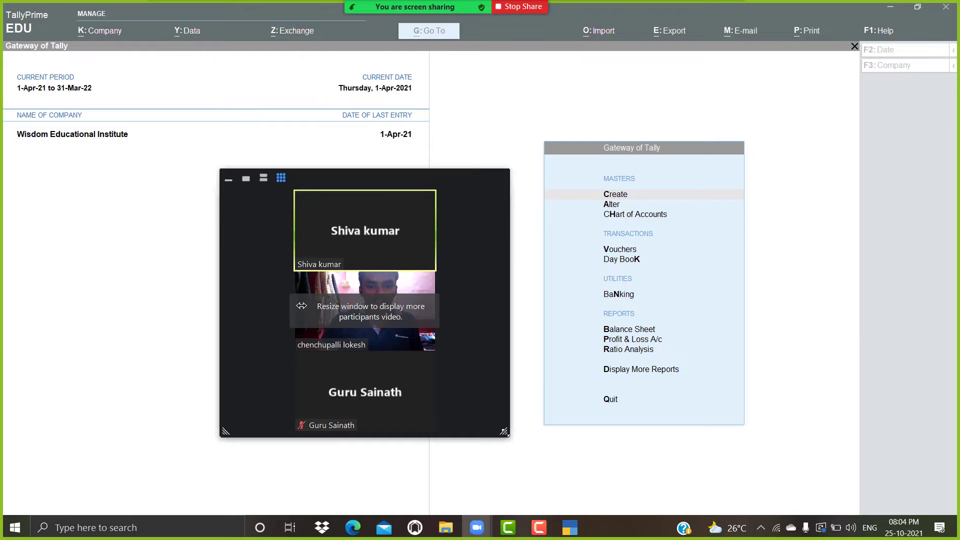
pyautogui.moveTo(504, 432); pyautogui.dragTo(368, 271)
pyautogui.click(349, 253)
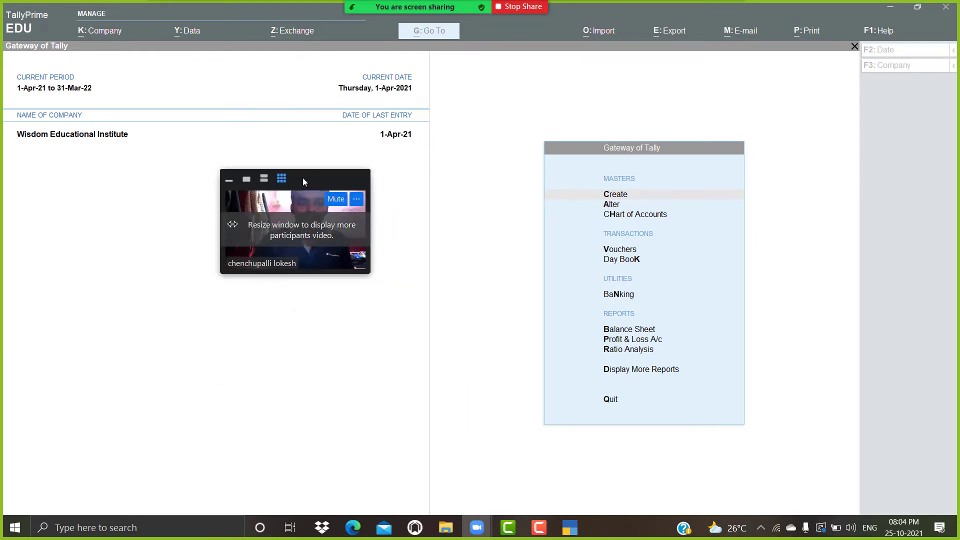
pyautogui.moveTo(310, 181); pyautogui.dragTo(186, 196)
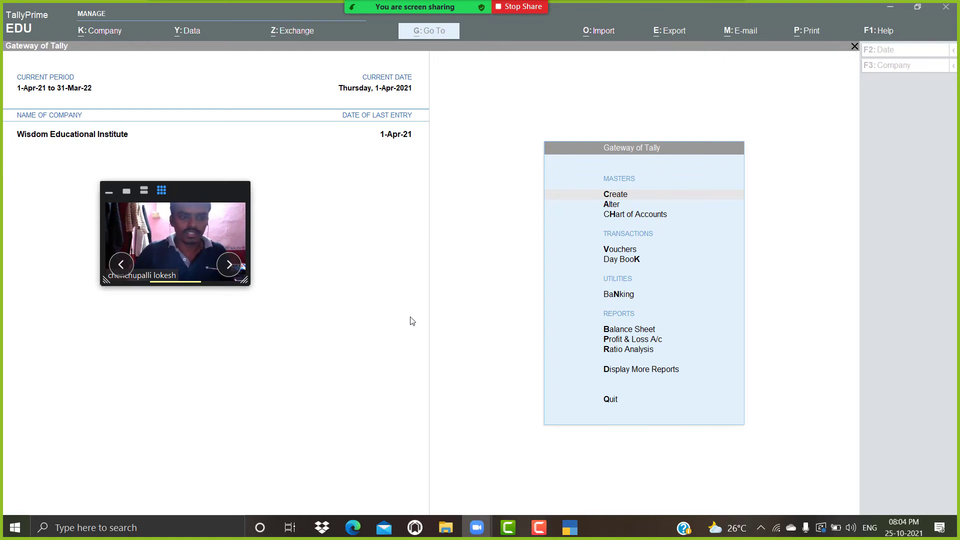
pyautogui.moveTo(693, 14)
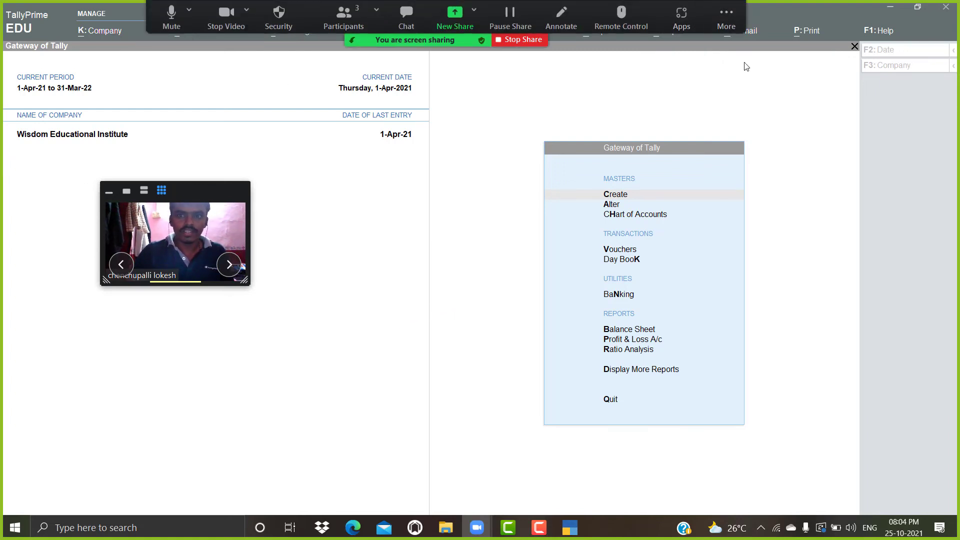